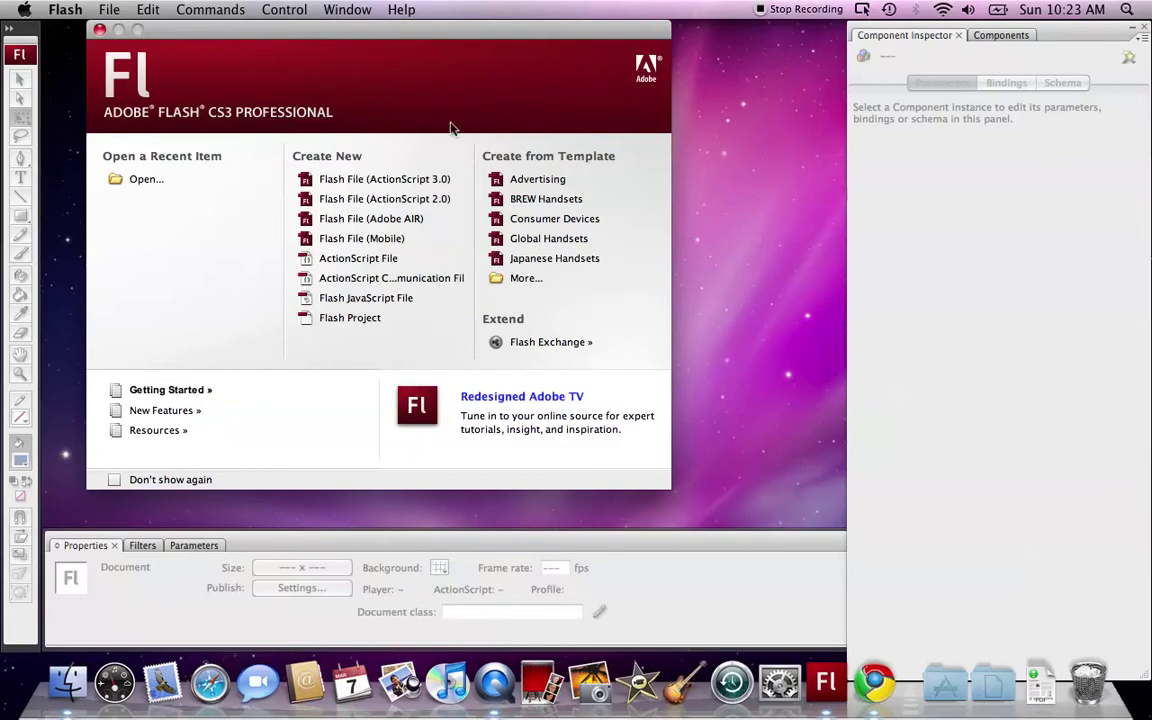
Create a new Flash File (ActionScript 3.0) from the welcome screen's Create New list
{"action": "left_click", "coordinate": [387, 180]}
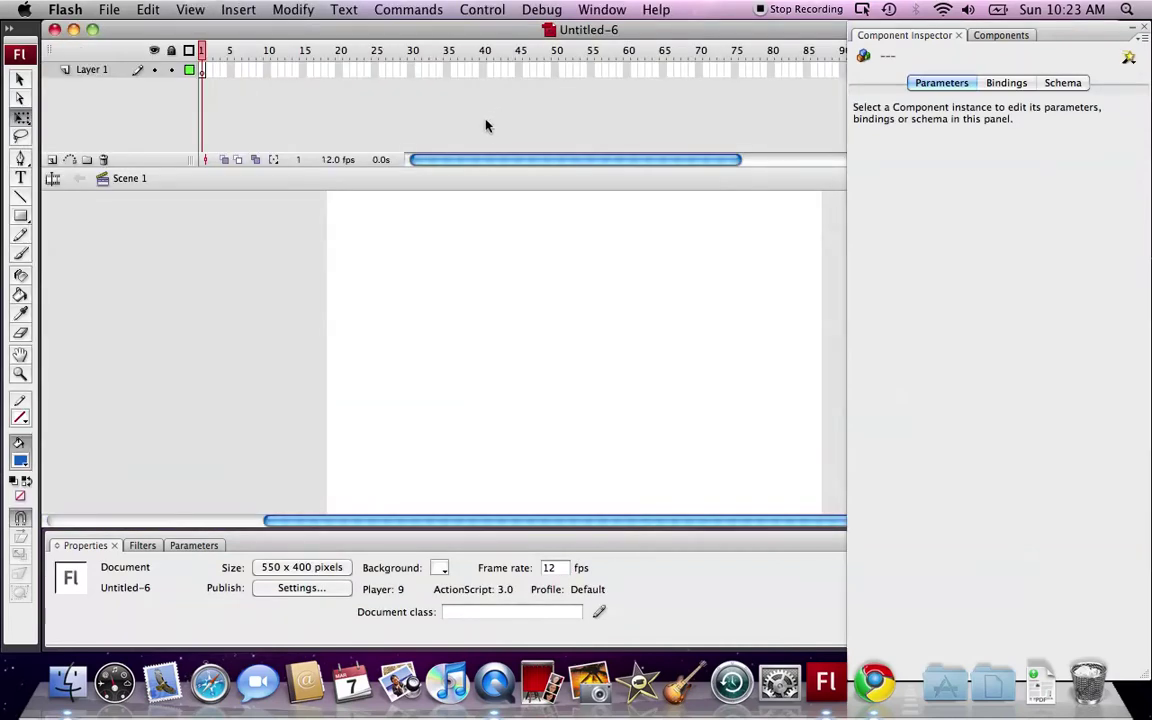
In Document Properties, pick a dark grey background swatch and set the frame rate to 30 fps
{"action": "left_click", "coordinate": [293, 10]}
{"action": "left_click", "coordinate": [273, 31]}
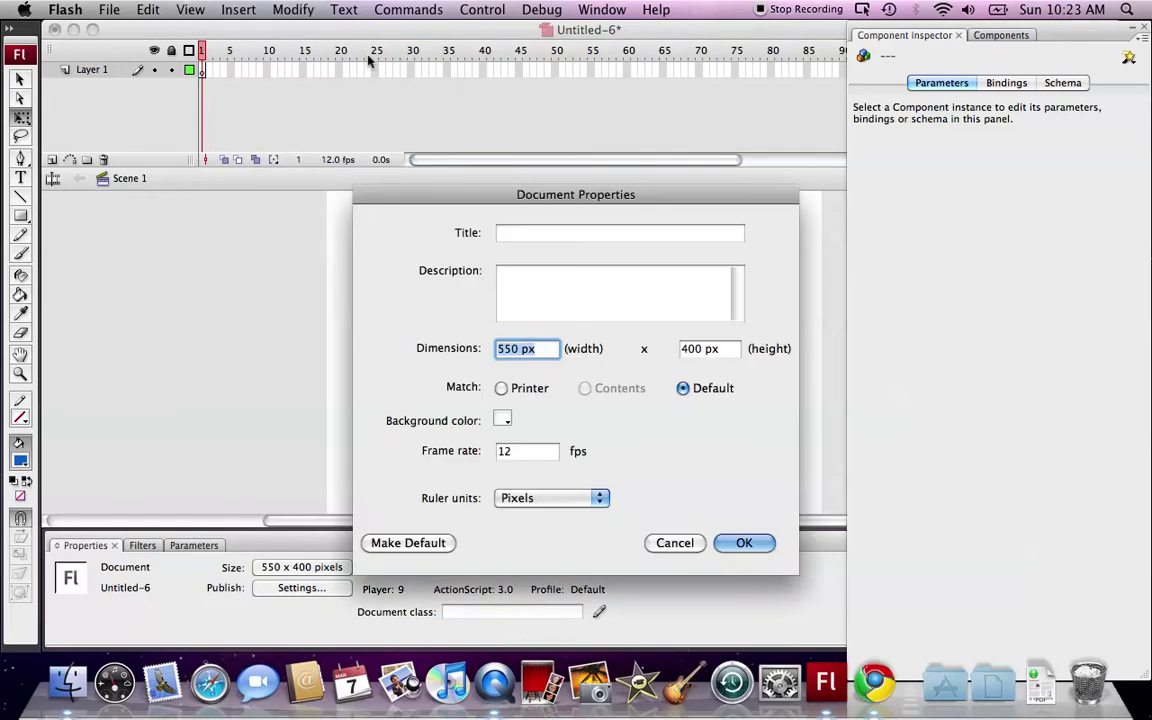
{"action": "left_click", "coordinate": [503, 420]}
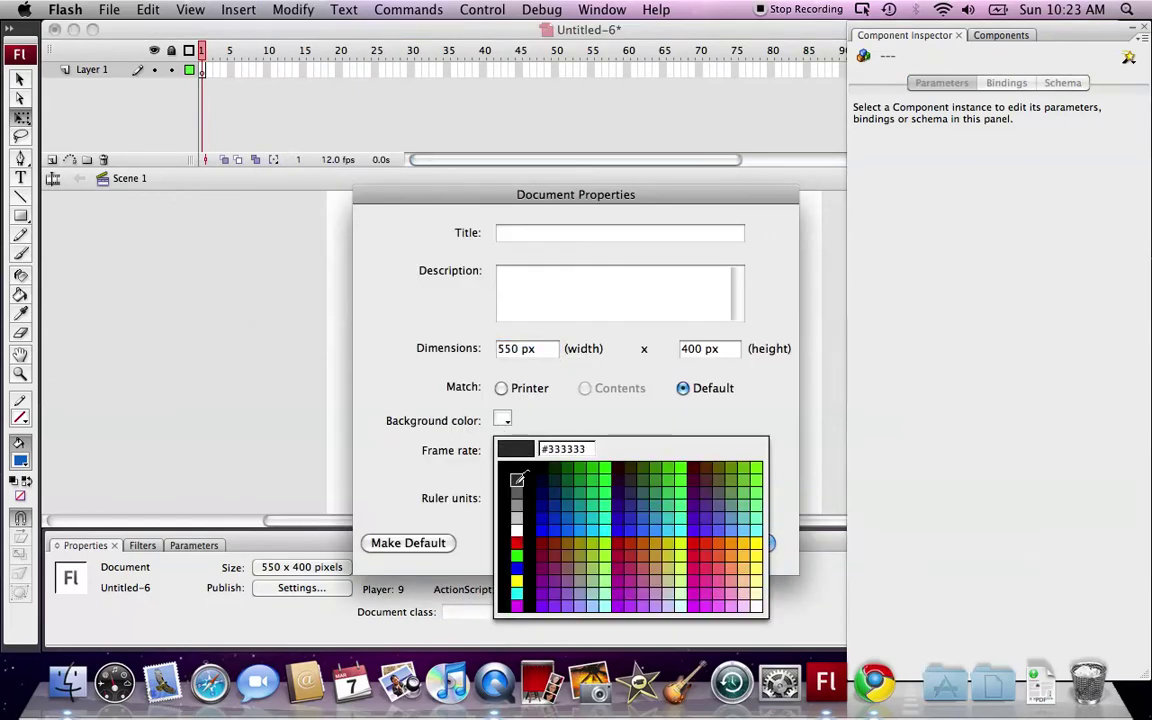
{"action": "left_click", "coordinate": [515, 478]}
{"action": "double_click", "coordinate": [515, 451]}
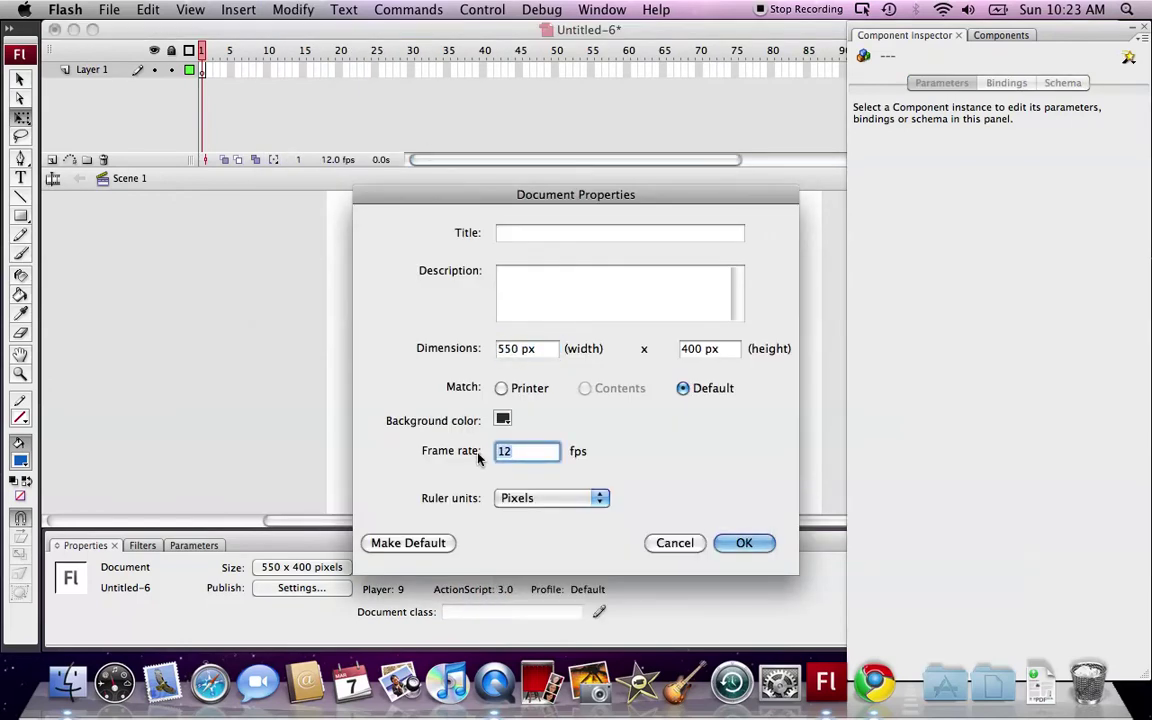
{"action": "type", "text": "30"}
{"action": "key", "text": "Return"}
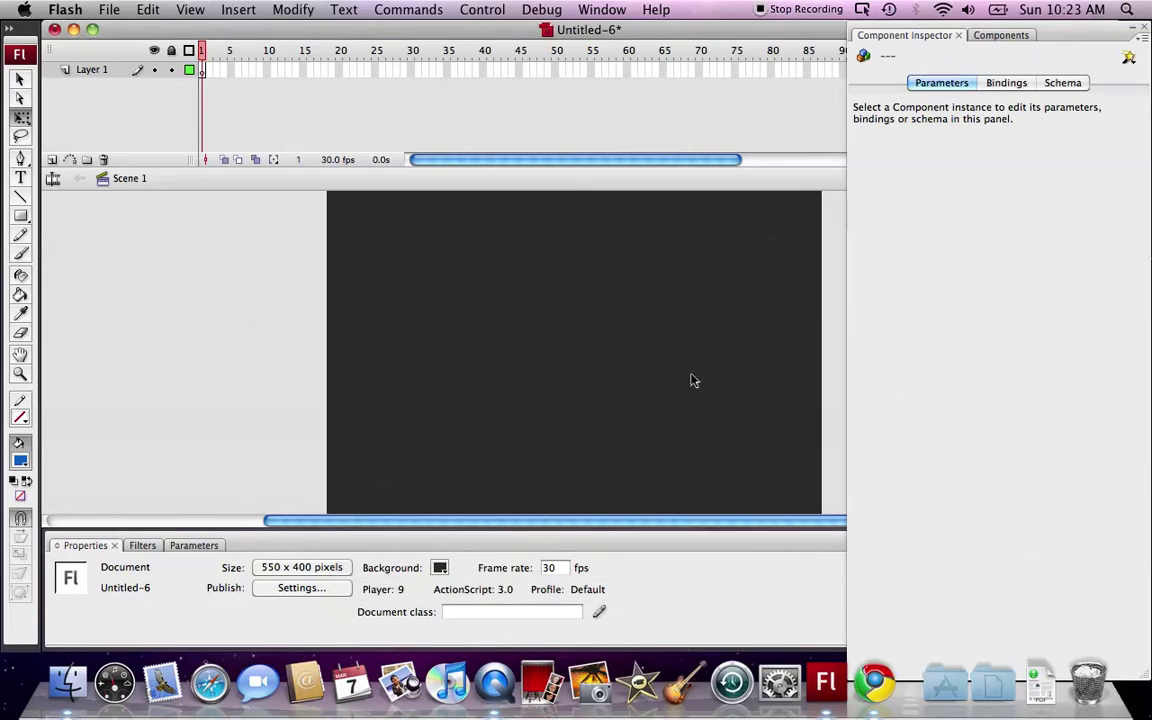
{"action": "left_click_drag", "start_coordinate": [678, 377], "coordinate": [522, 380]}
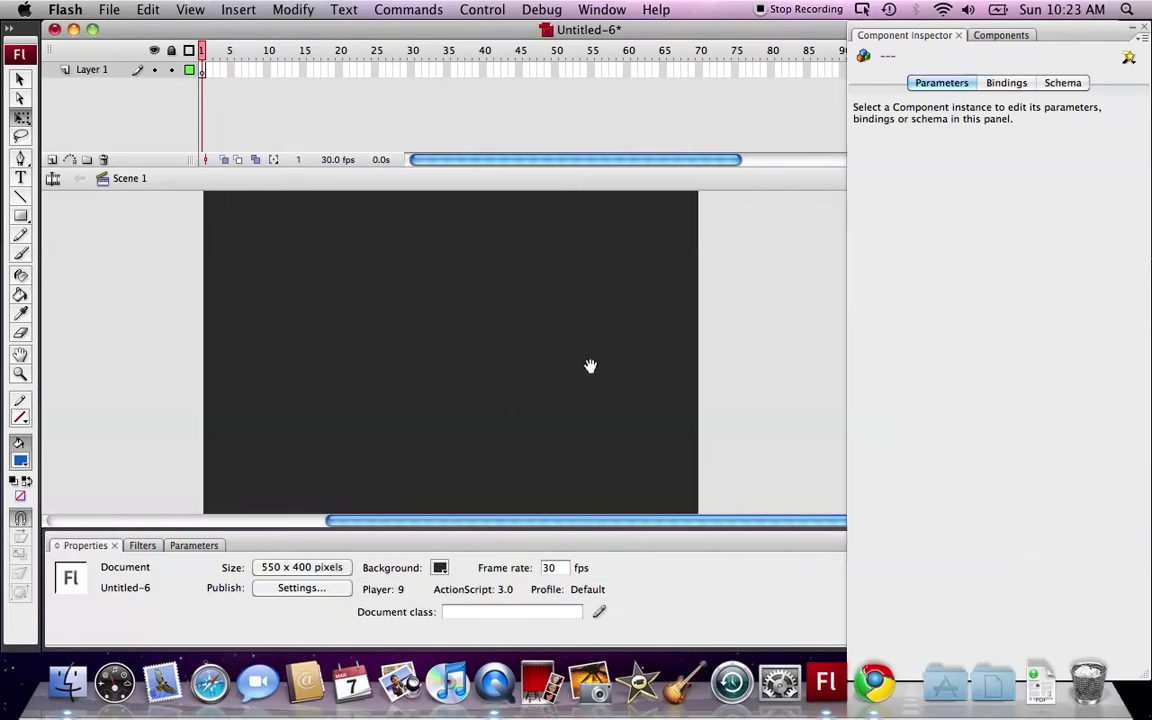
{"action": "left_click", "coordinate": [1001, 37]}
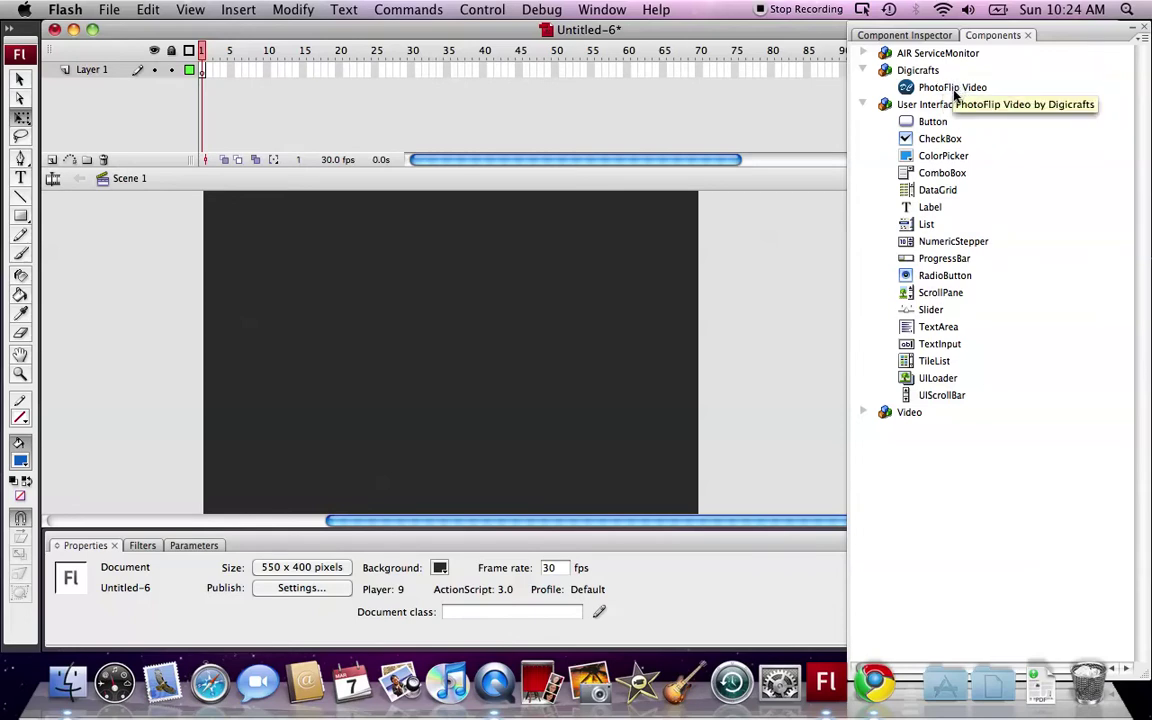
Drag a PhotoFlip Video component onto the stage and nudge it to X -1, Y 20
{"action": "left_click", "coordinate": [952, 90]}
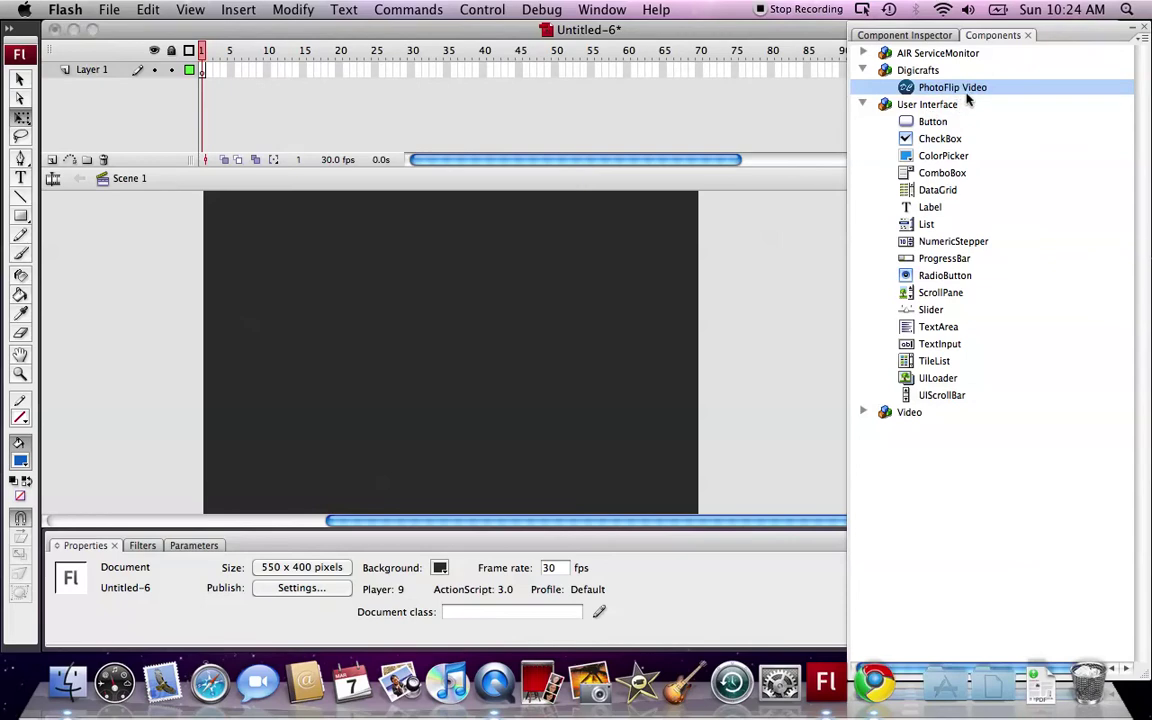
{"action": "left_click_drag", "start_coordinate": [967, 97], "coordinate": [462, 343]}
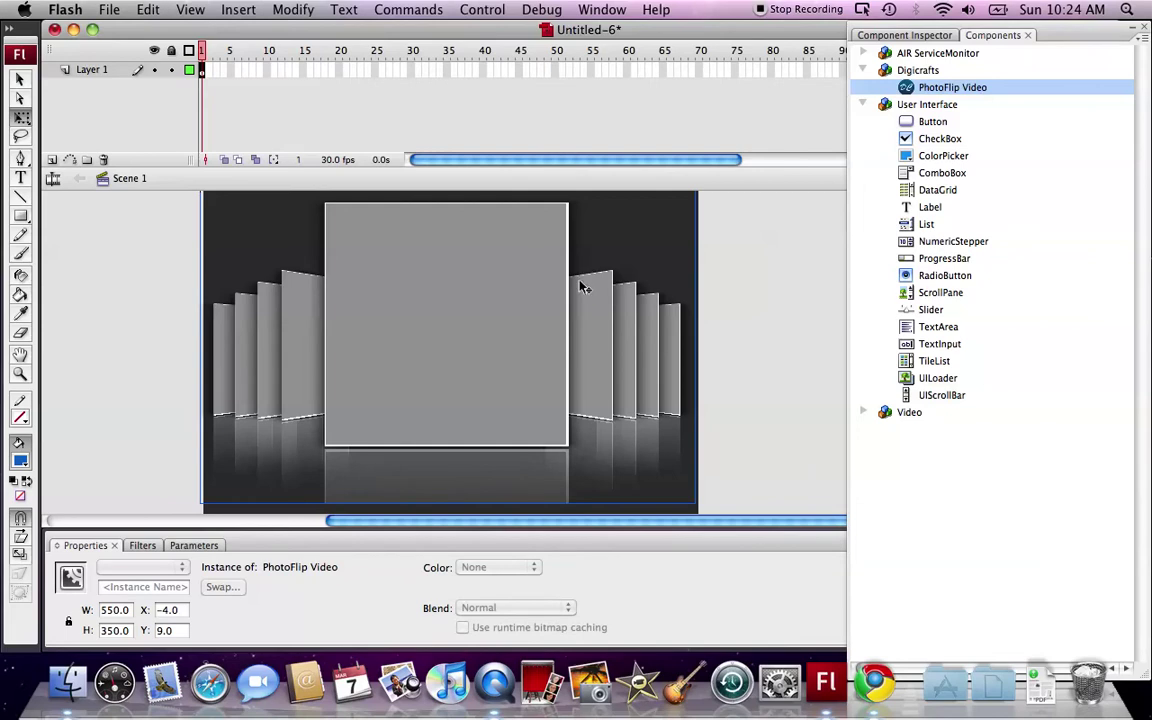
{"action": "key", "text": "Right"}
{"action": "key", "text": "Right"}
{"action": "key", "text": "Right"}
{"action": "key", "text": "Down"}
{"action": "key", "text": "shift+Down"}
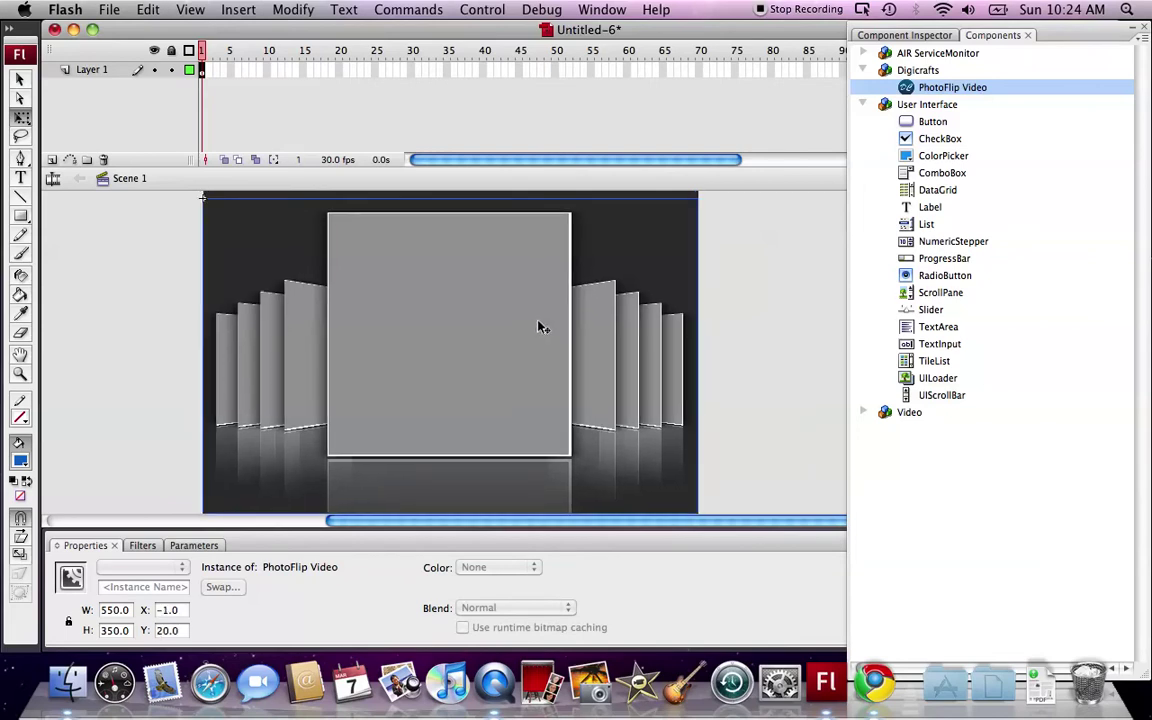
Name the gallery instance photoflip_mc, then reselect it to view its component parameters
{"action": "left_click", "coordinate": [150, 587]}
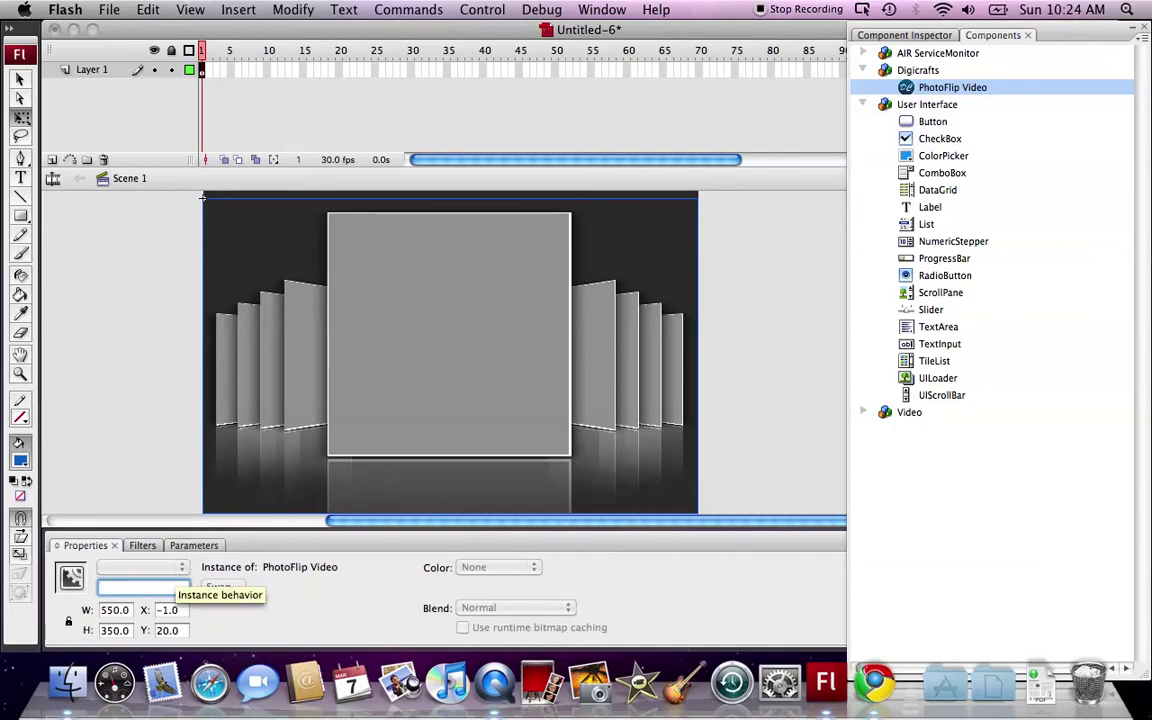
{"action": "type", "text": "photoflip_mc"}
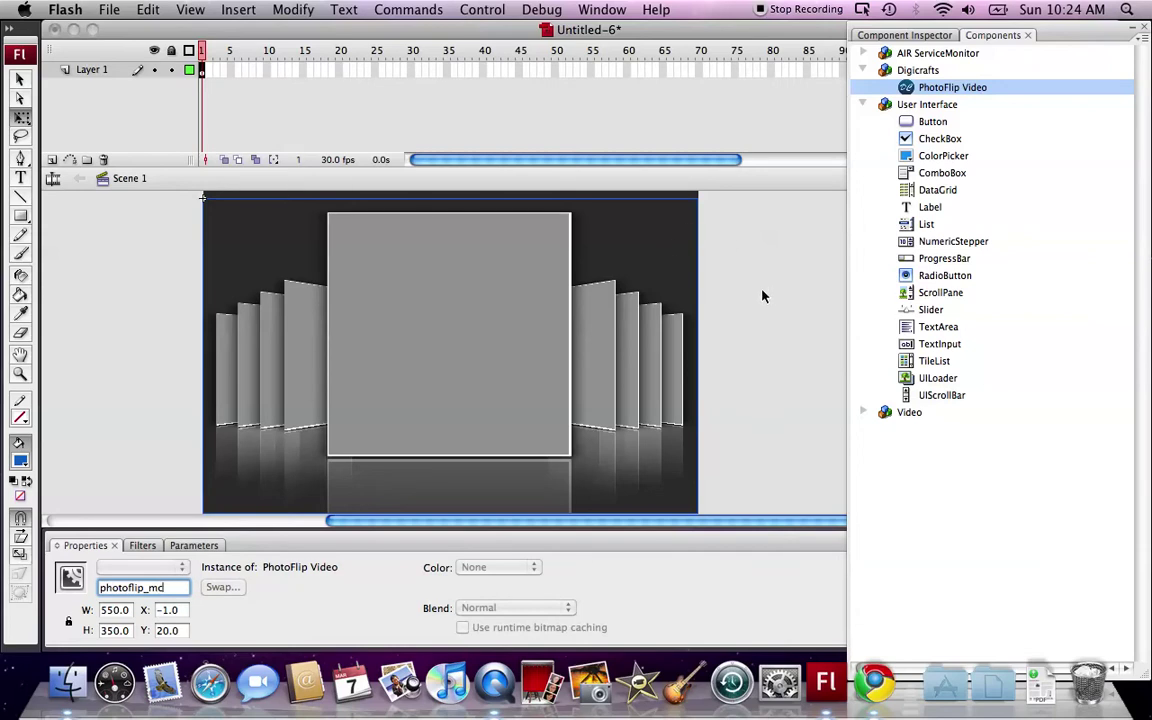
{"action": "left_click", "coordinate": [772, 291]}
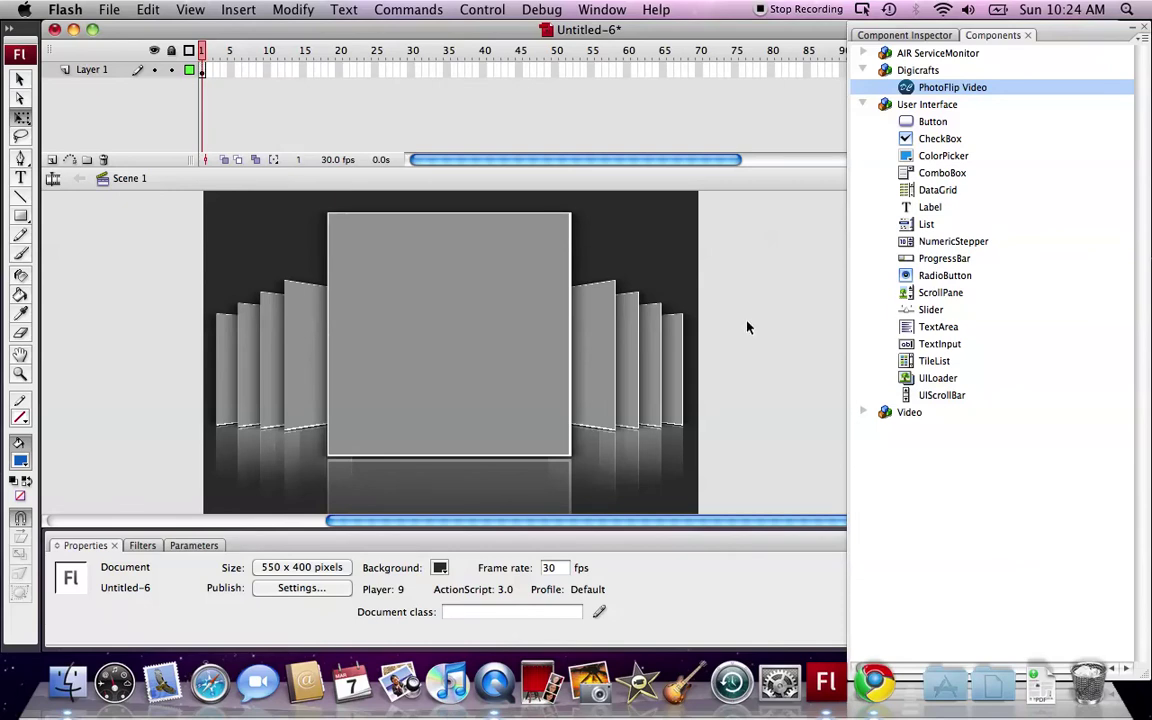
{"action": "left_click", "coordinate": [640, 341]}
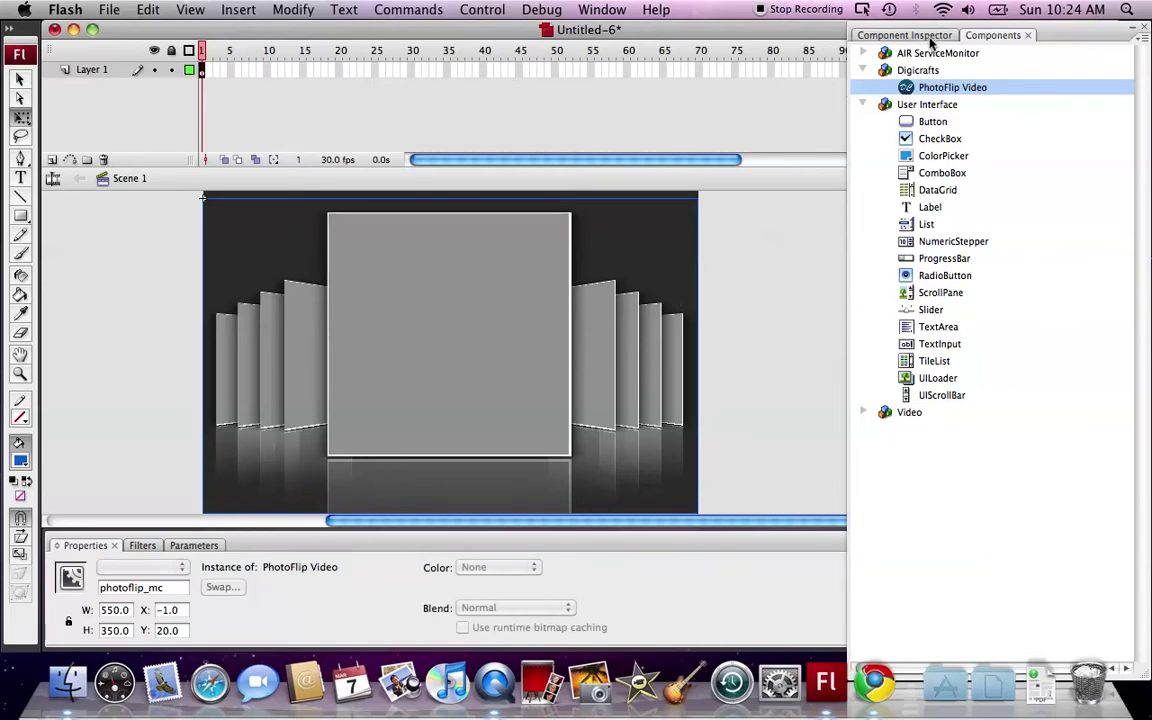
{"action": "left_click", "coordinate": [915, 36]}
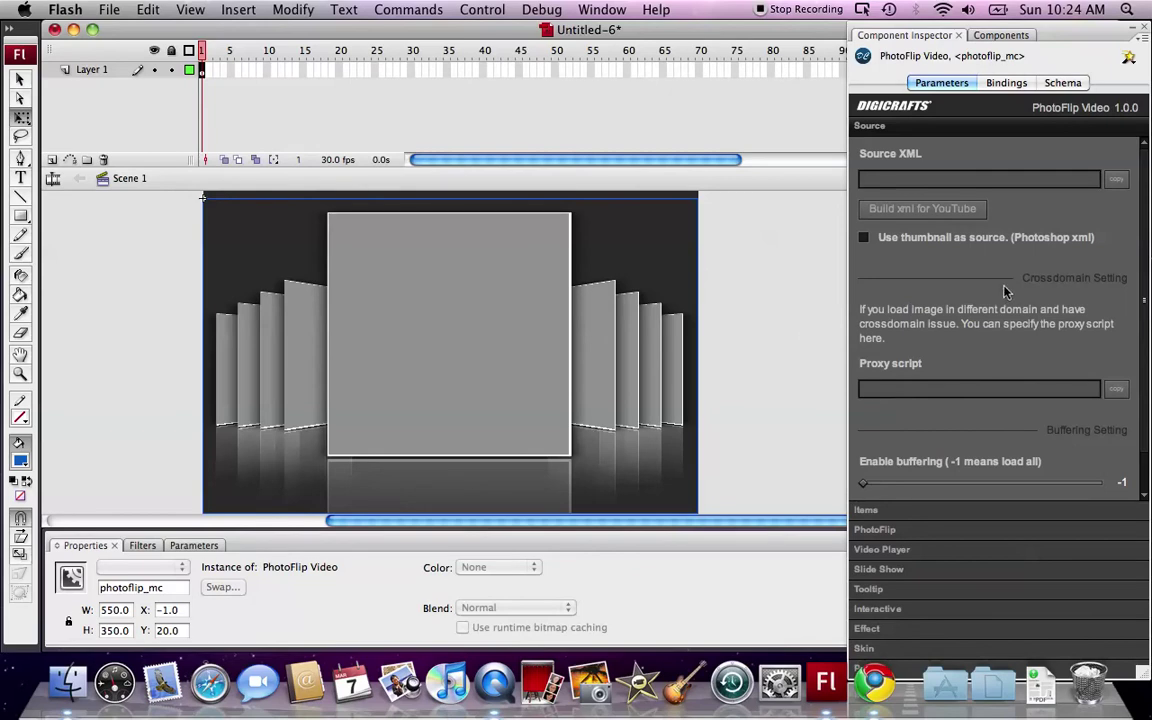
Build the gallery's Source XML from a YouTube feed for the author channel 'digicrafts'
{"action": "left_click", "coordinate": [945, 211]}
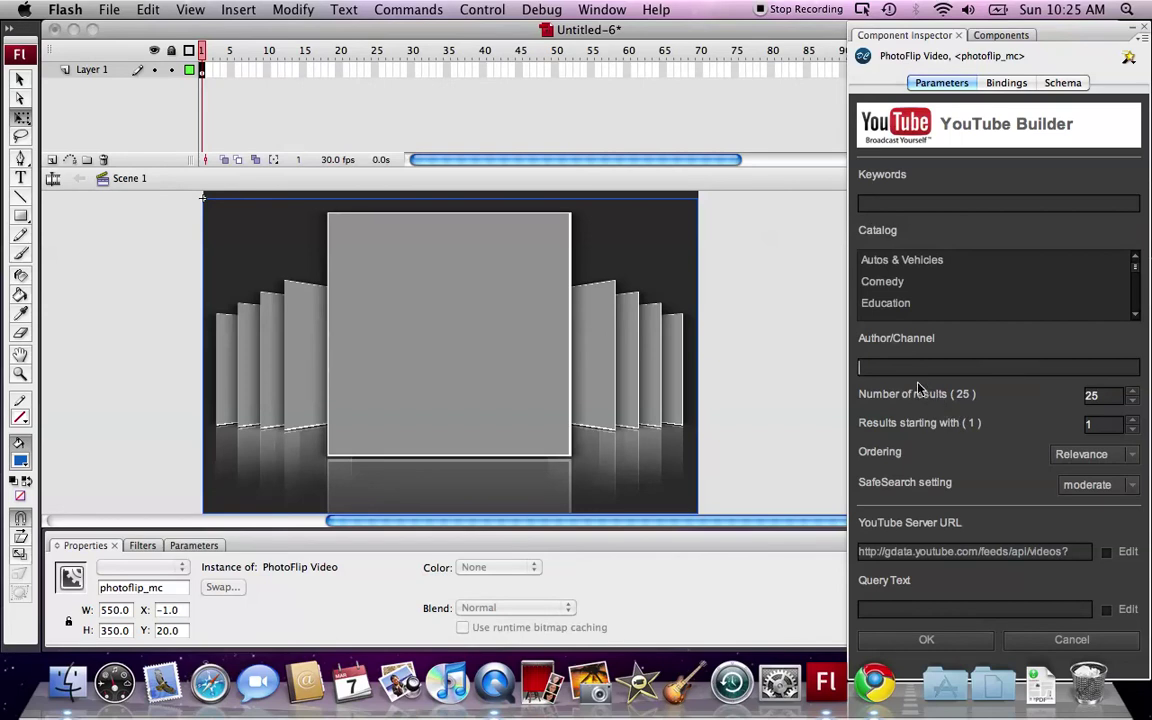
{"action": "type", "text": "digicrafts"}
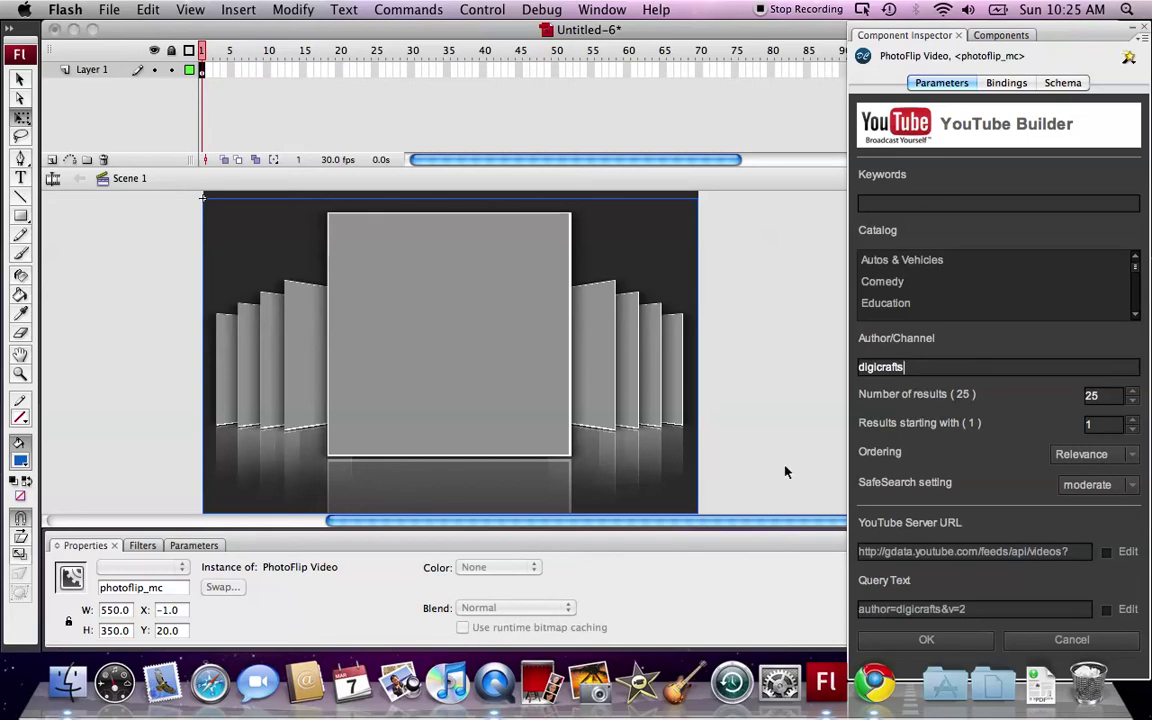
{"action": "left_click", "coordinate": [929, 640]}
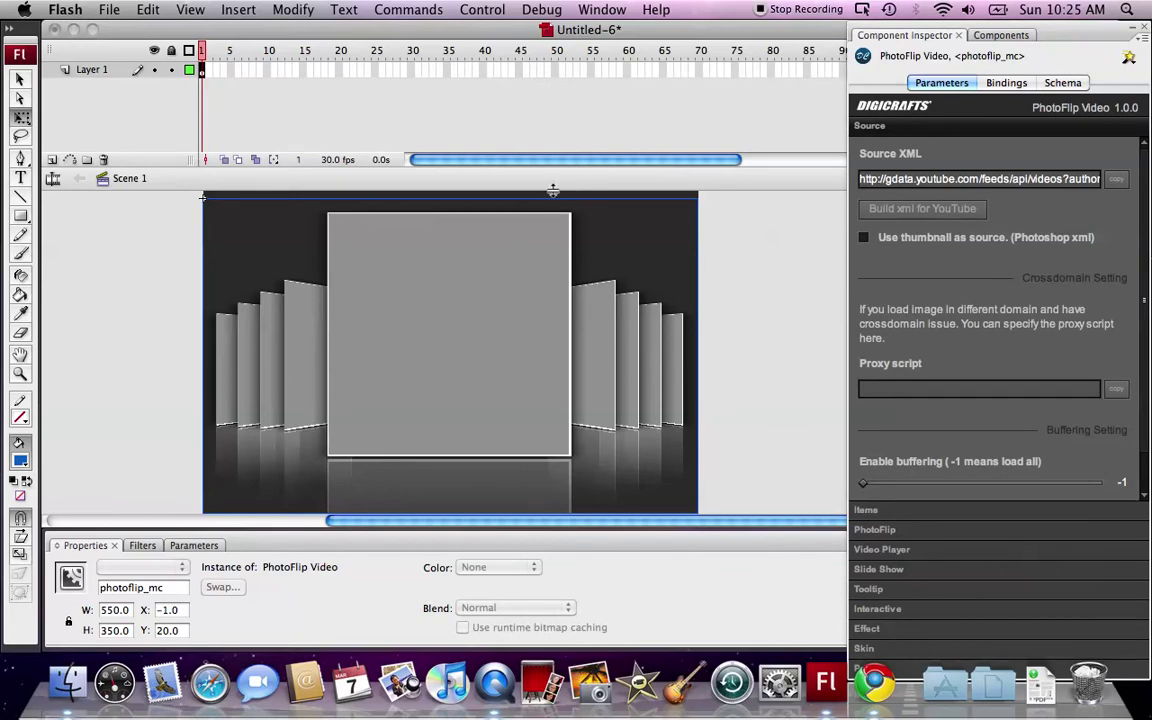
{"action": "left_click", "coordinate": [482, 10]}
{"action": "left_click", "coordinate": [503, 138]}
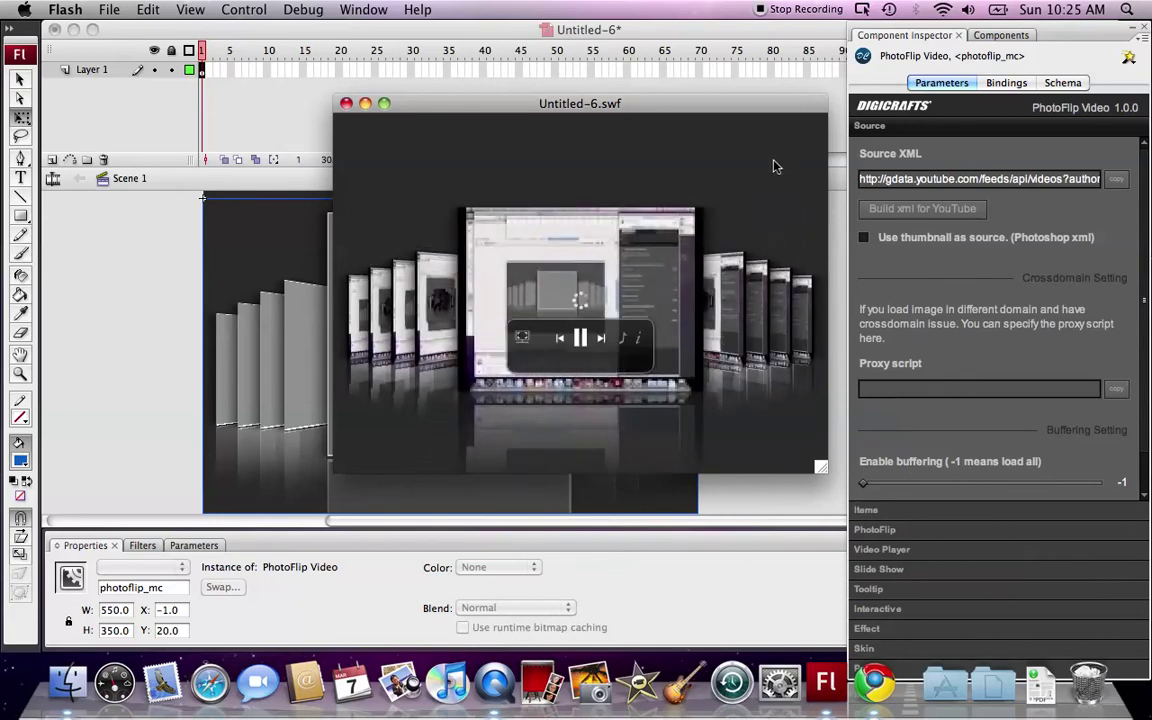
{"action": "left_click", "coordinate": [525, 342]}
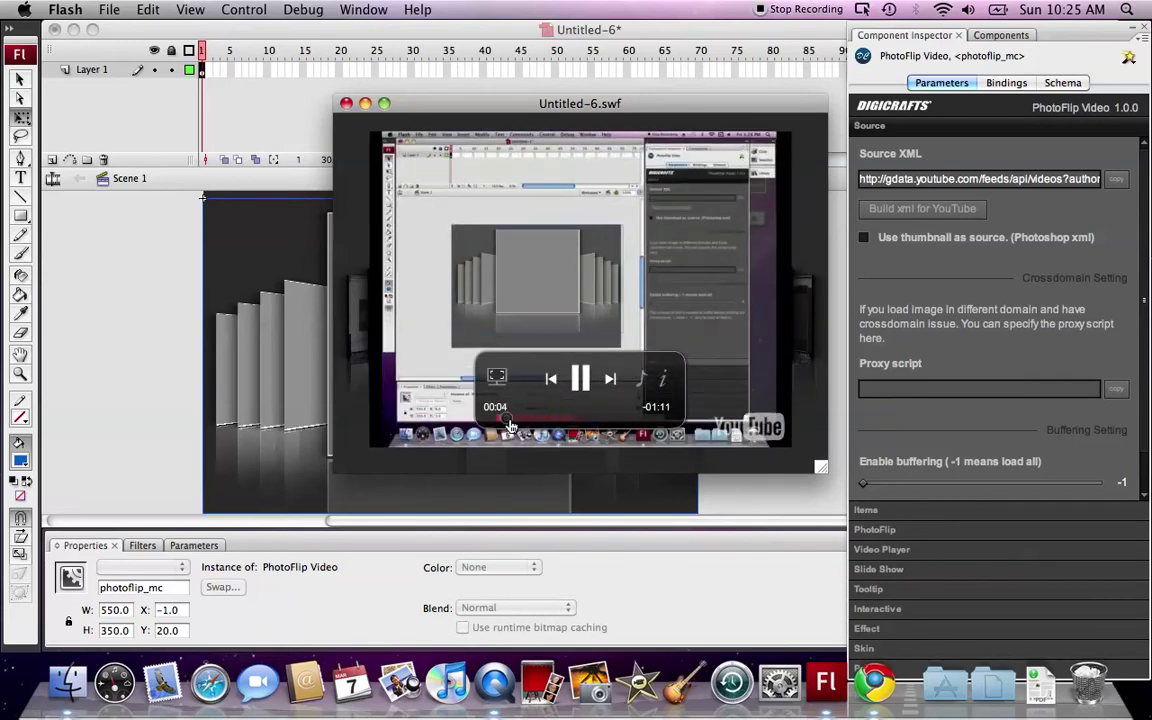
{"action": "left_click", "coordinate": [555, 417]}
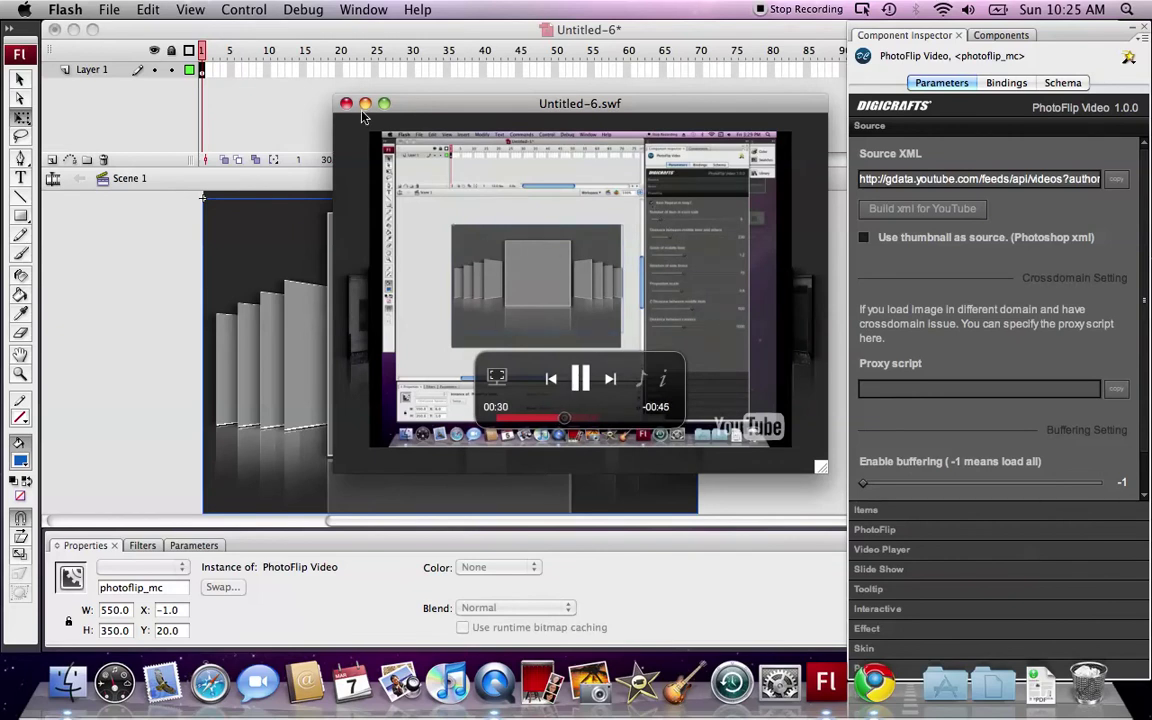
{"action": "key", "text": "super+w"}
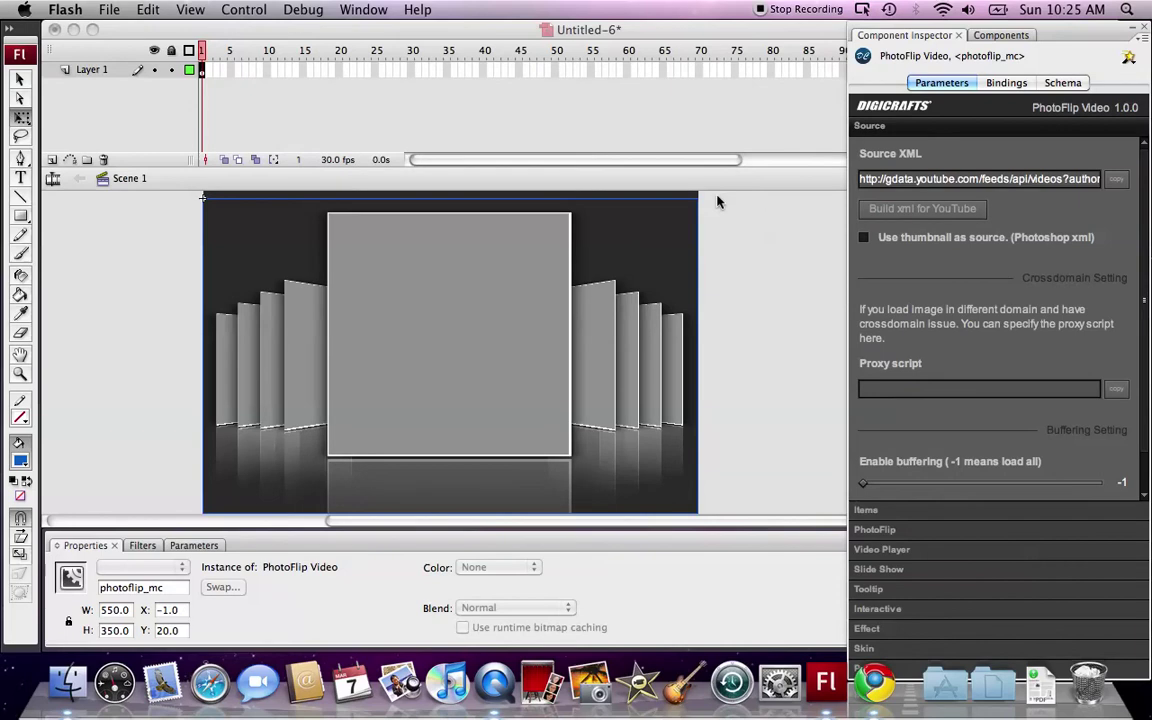
Back in the authoring window, insert a new layer above Layer 1 and name it UI
{"action": "key", "text": "super+Return"}
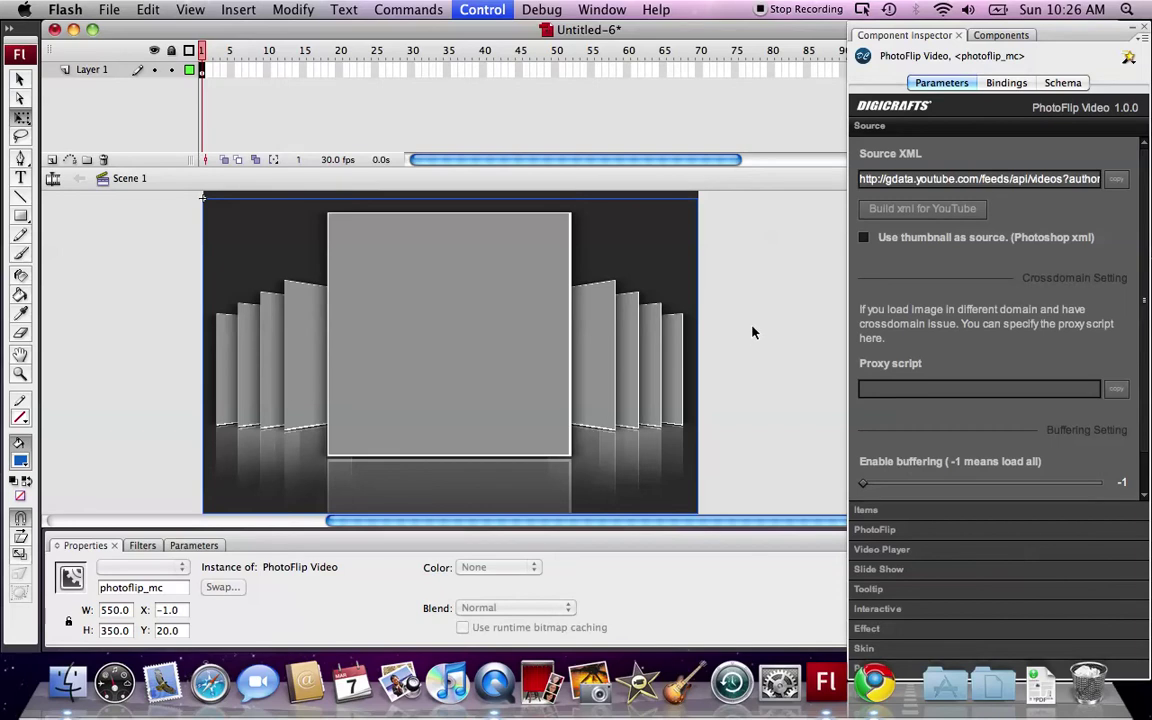
{"action": "left_click", "coordinate": [52, 161]}
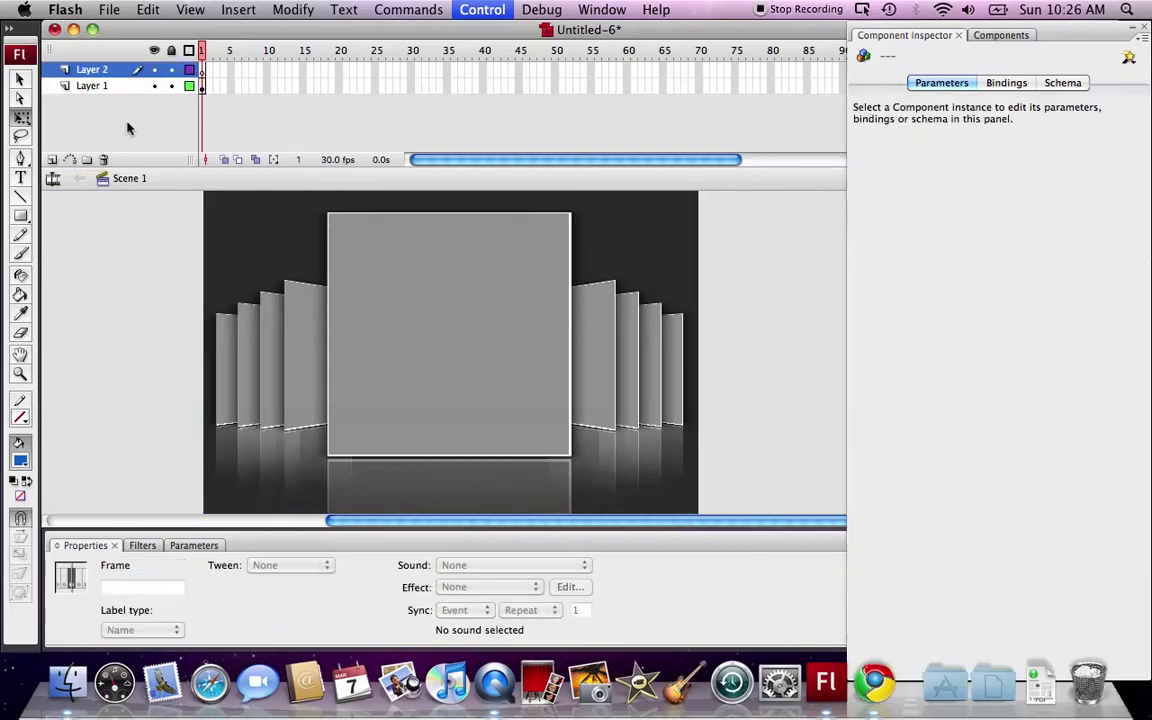
{"action": "left_click", "coordinate": [100, 72]}
{"action": "type", "text": "UI"}
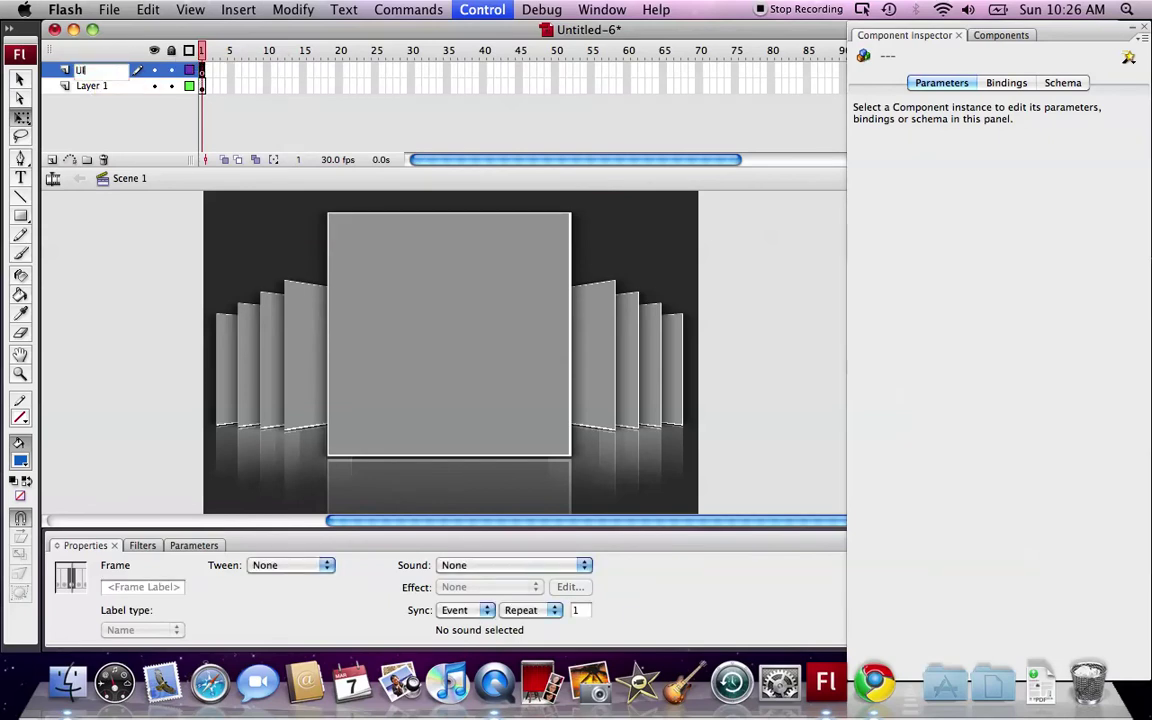
{"action": "key", "text": "Return"}
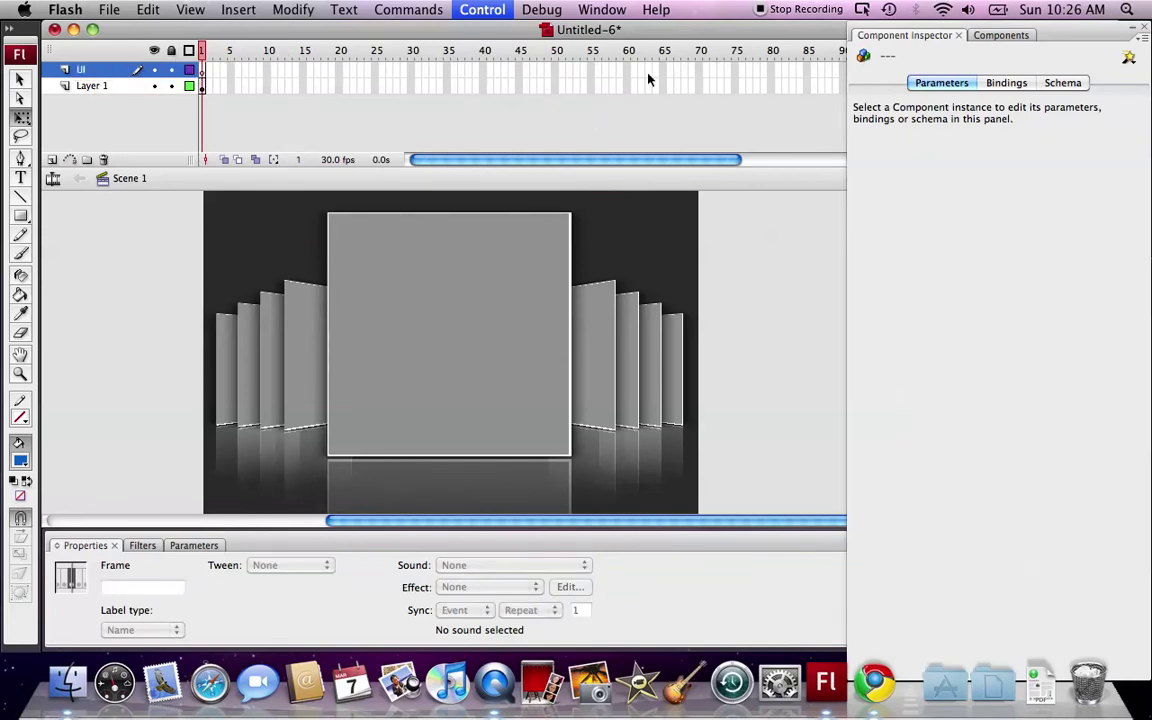
Place two Button components along the bottom of the stage, one lower right and one lower left
{"action": "left_click", "coordinate": [999, 37]}
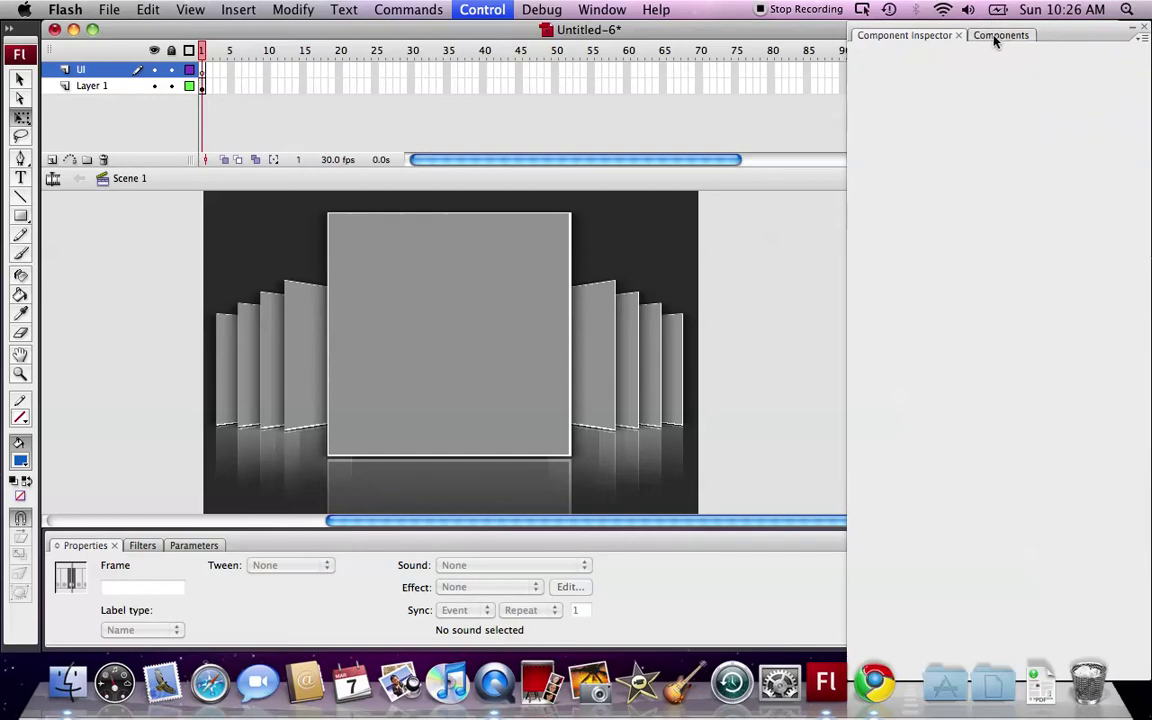
{"action": "left_click", "coordinate": [932, 121]}
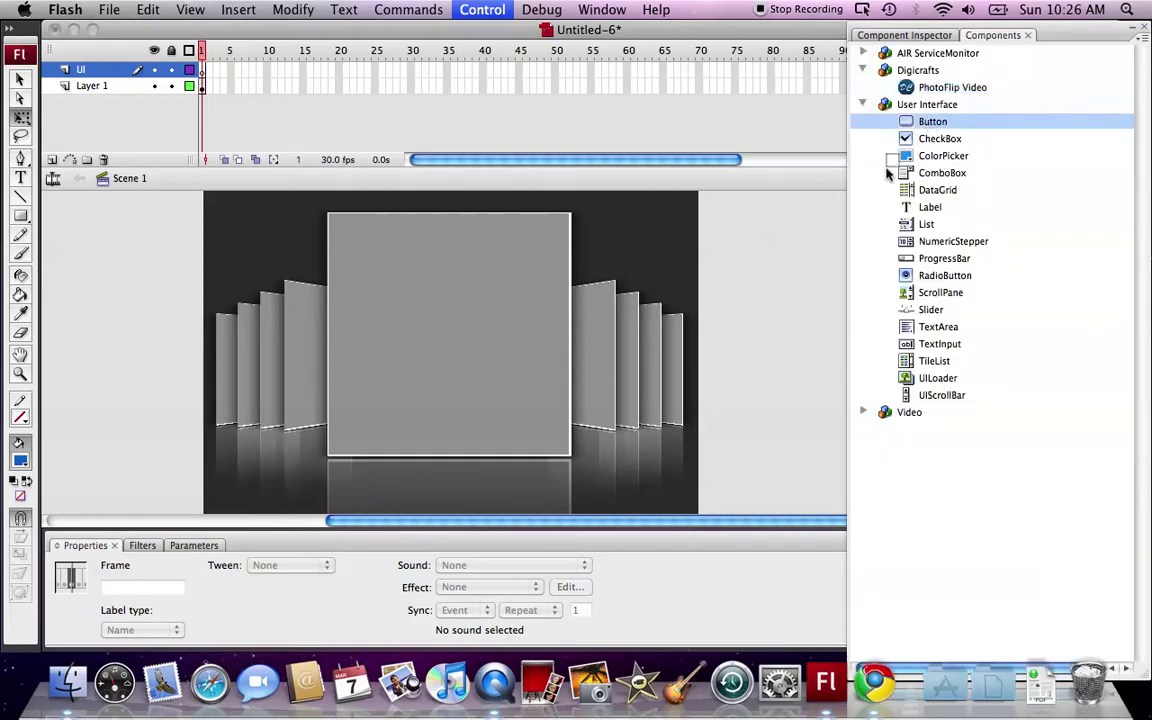
{"action": "left_click", "coordinate": [657, 473]}
{"action": "left_click_drag", "start_coordinate": [657, 473], "coordinate": [631, 478]}
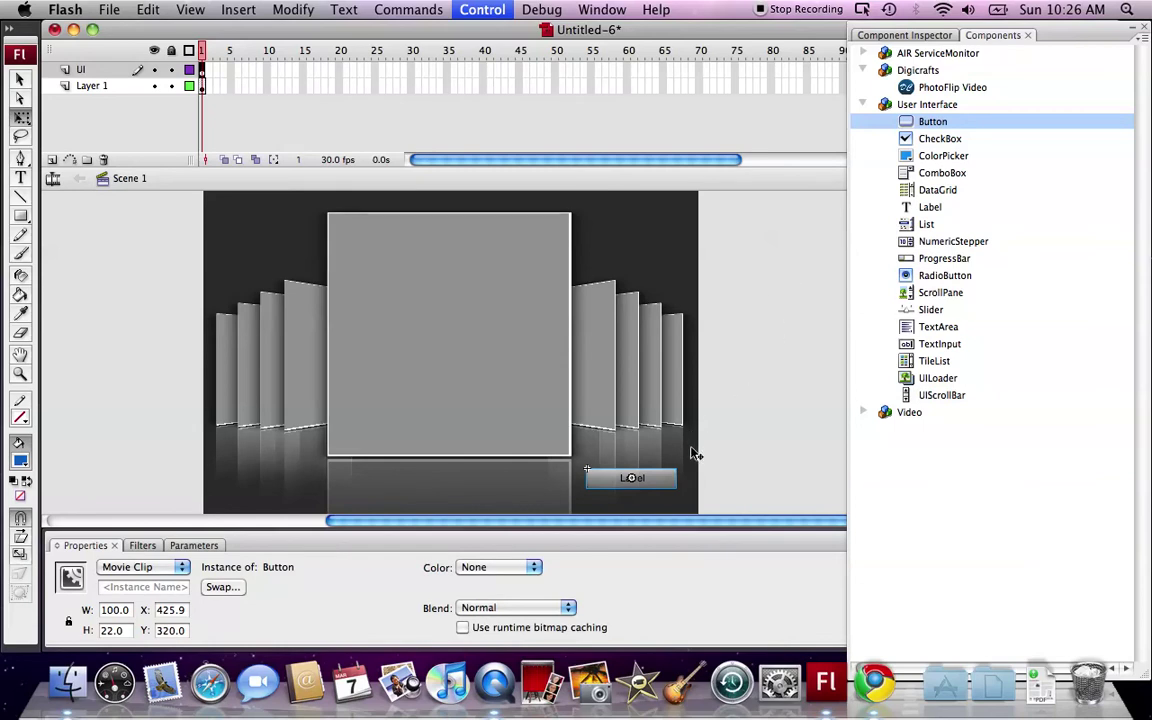
{"action": "left_click_drag", "start_coordinate": [657, 487], "coordinate": [288, 485]}
Set the right-hand button's label parameter to Next
{"action": "left_click", "coordinate": [650, 482]}
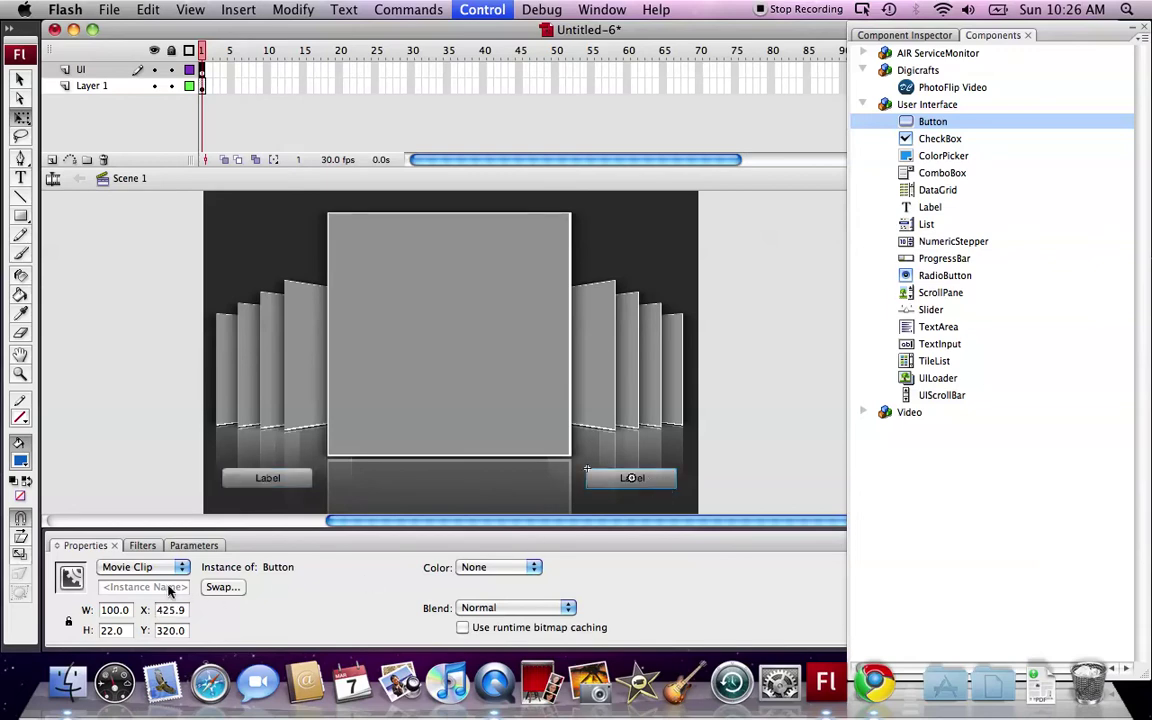
{"action": "left_click", "coordinate": [192, 545]}
{"action": "left_click", "coordinate": [342, 581]}
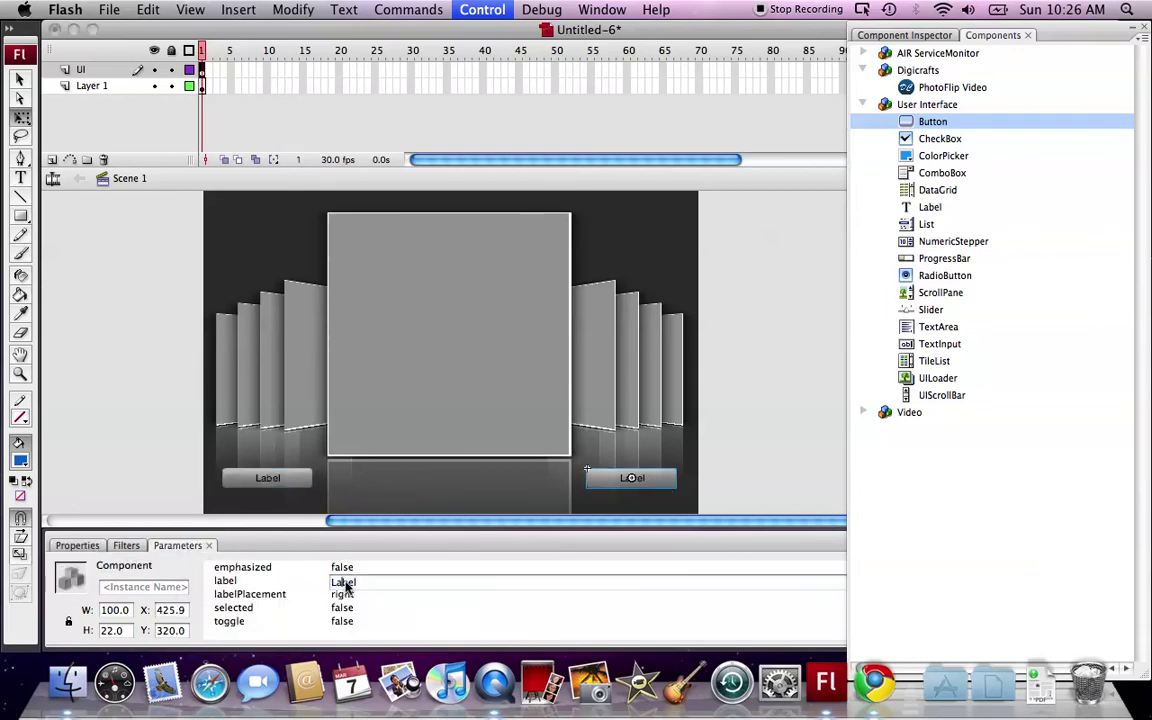
{"action": "type", "text": "Next"}
{"action": "key", "text": "Return"}
Change the left button's label parameter to Previous
{"action": "left_click", "coordinate": [278, 478]}
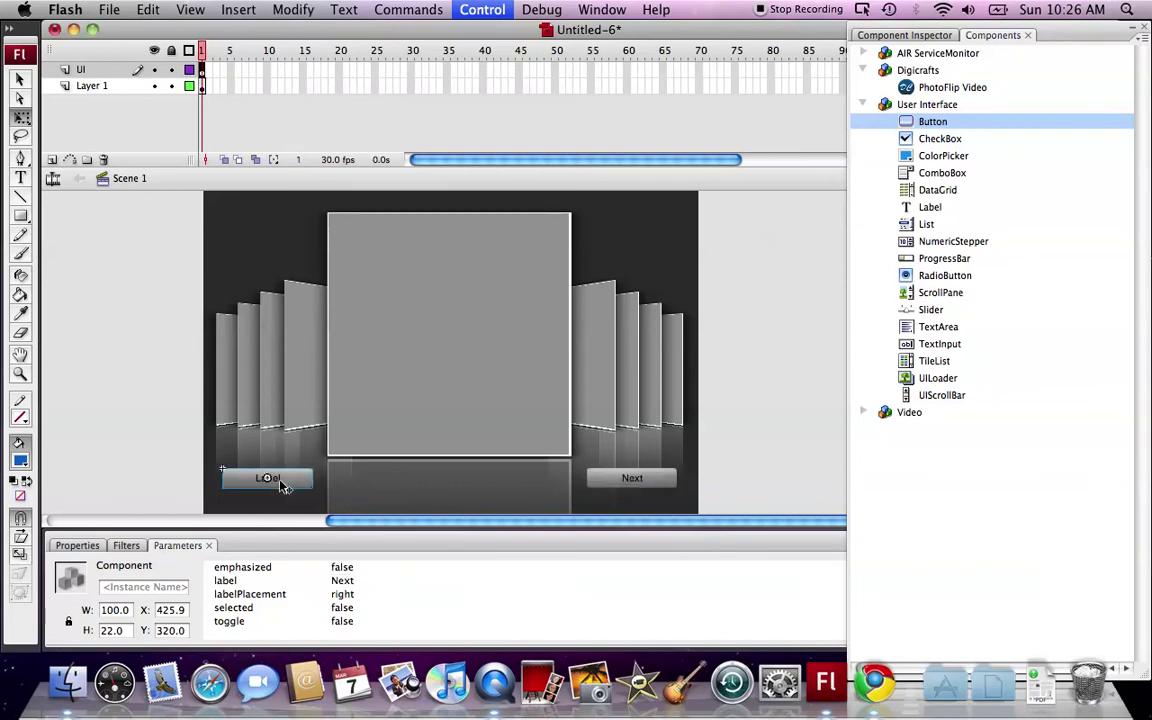
{"action": "left_click", "coordinate": [358, 583]}
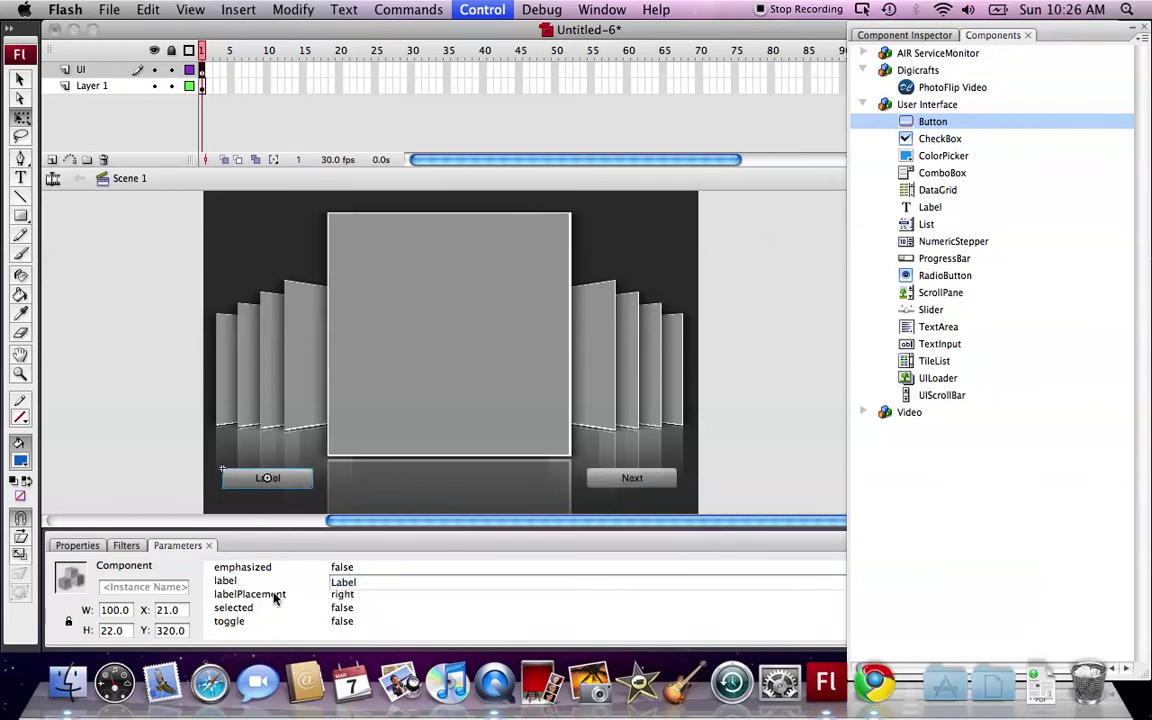
{"action": "type", "text": "us"}
{"action": "key", "text": "Return"}
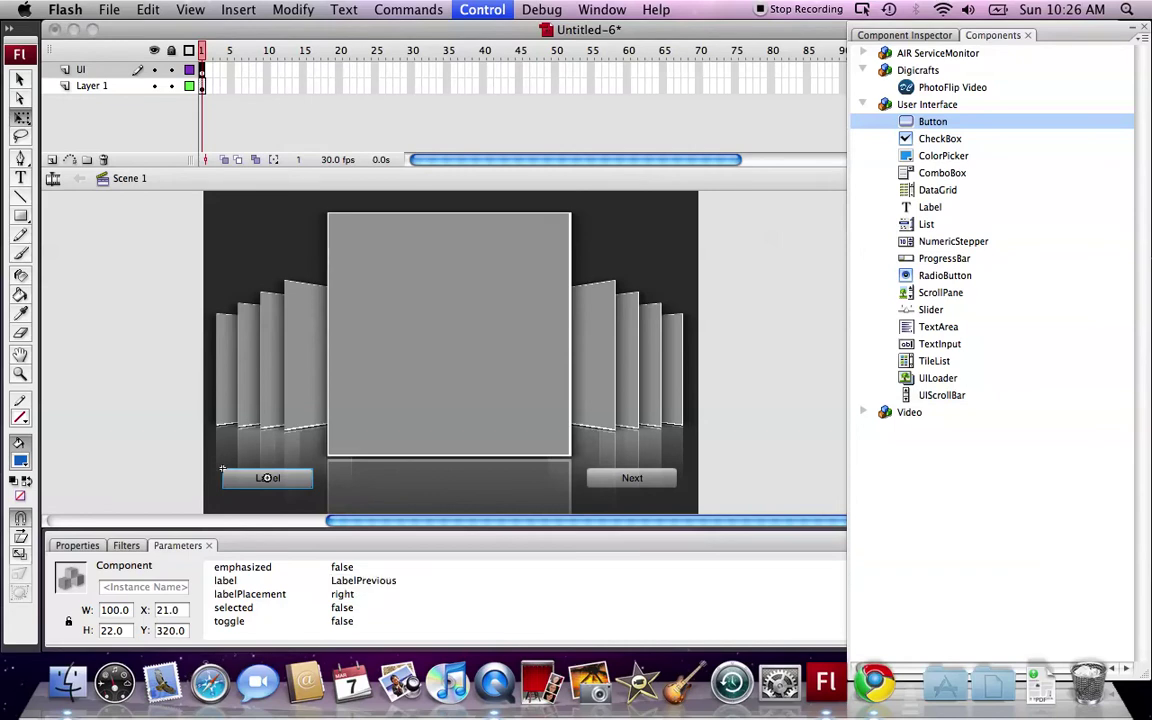
{"action": "left_click", "coordinate": [391, 588]}
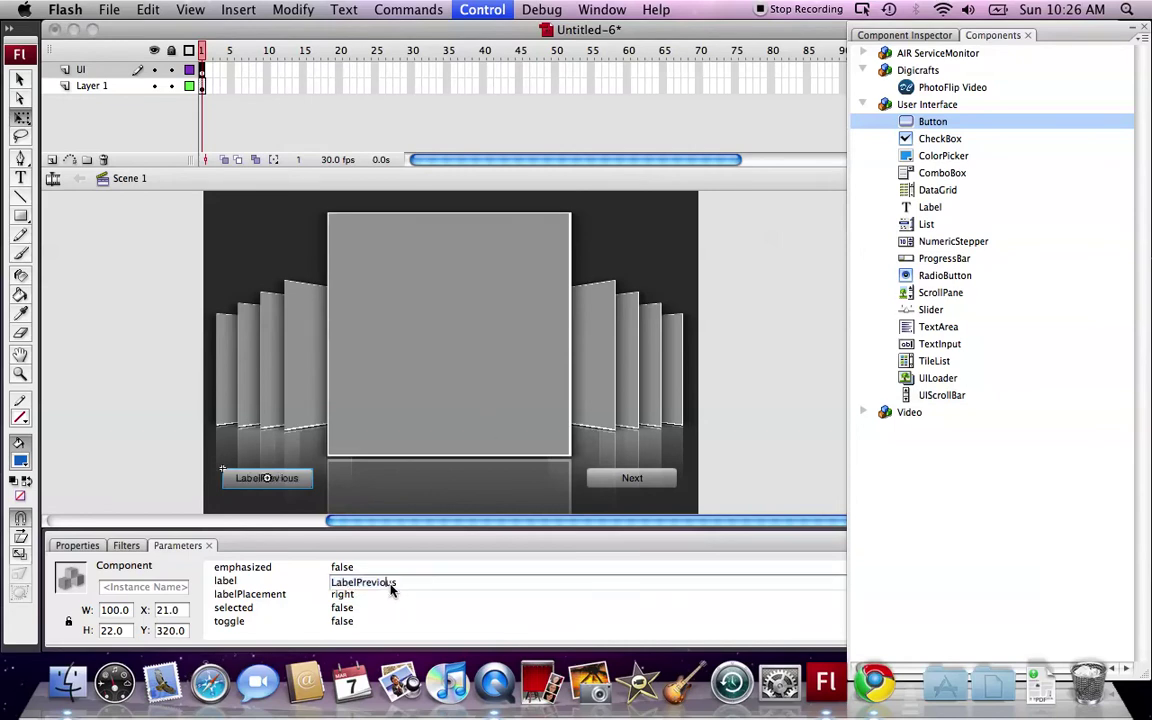
{"action": "key", "text": "BackSpace"}
{"action": "key", "text": "BackSpace"}
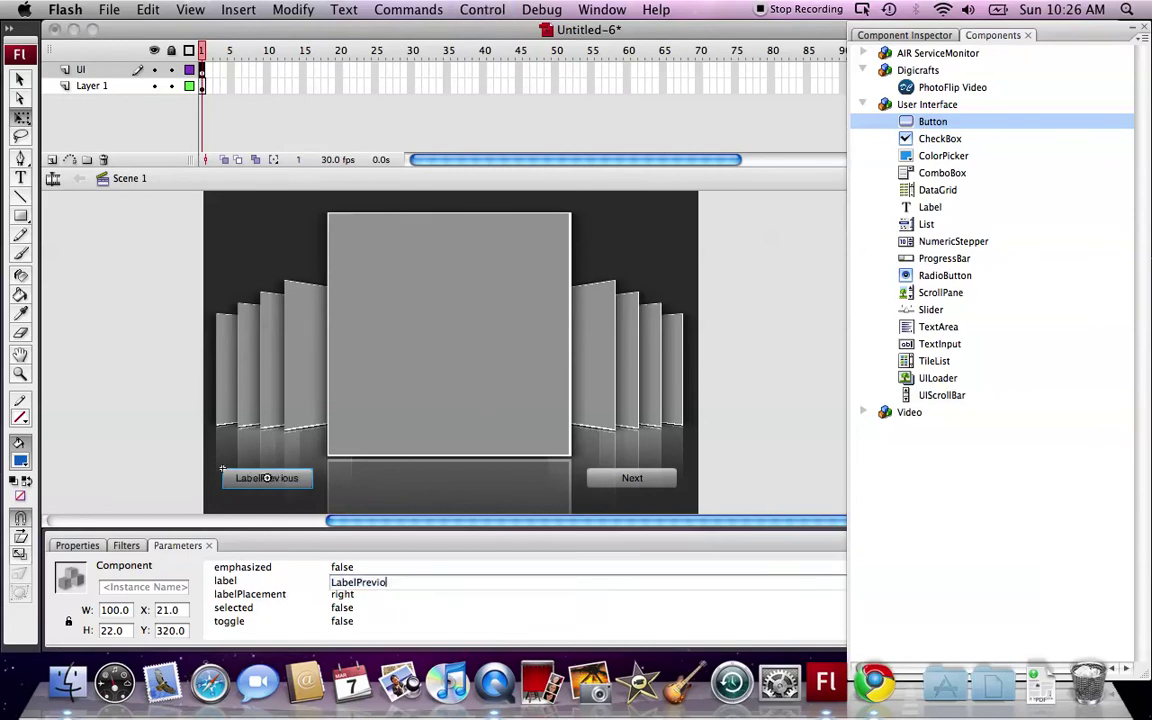
{"action": "key", "text": "super+a"}
{"action": "type", "text": "Previous"}
{"action": "key", "text": "Return"}
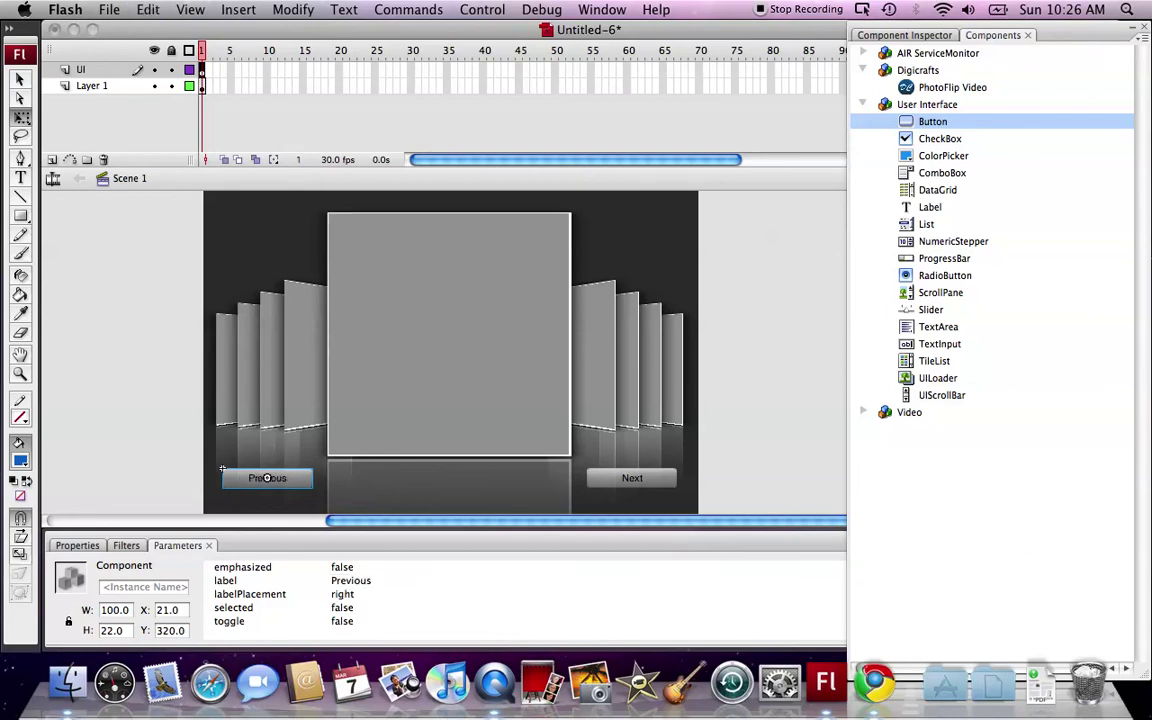
Give the left button the instance name prevButton and the right button nextButton
{"action": "left_click", "coordinate": [171, 591]}
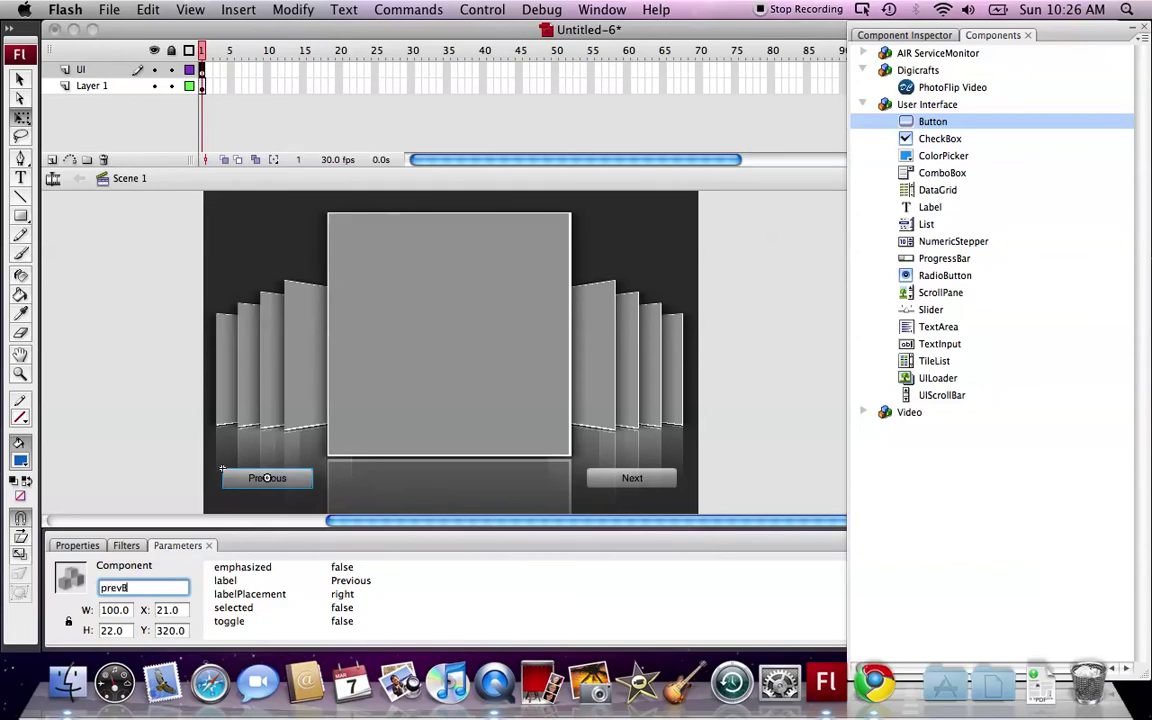
{"action": "key", "text": "Return"}
{"action": "left_click", "coordinate": [631, 477]}
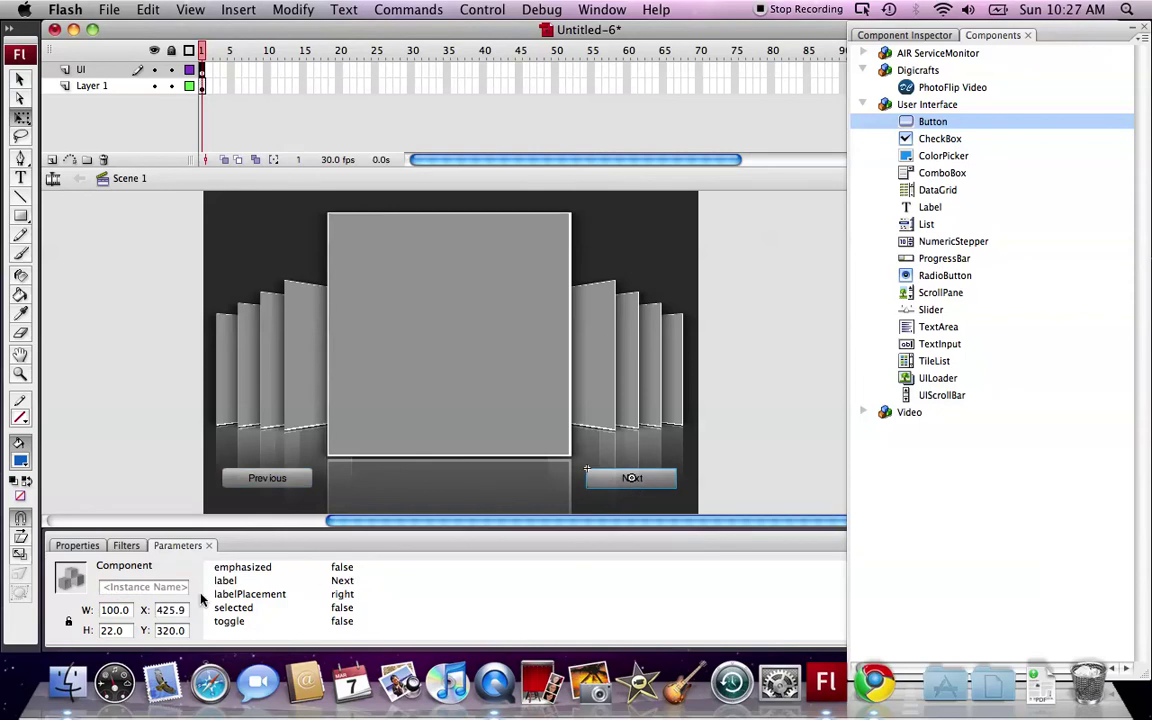
{"action": "left_click", "coordinate": [157, 588]}
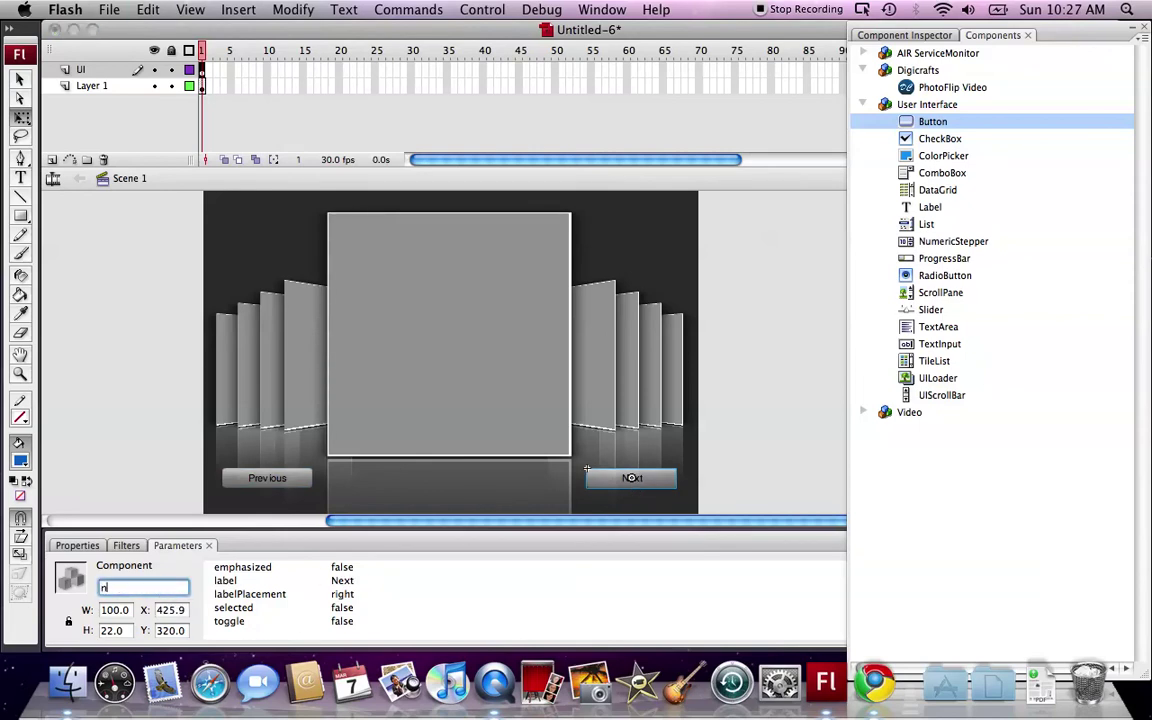
{"action": "type", "text": "nextButton"}
{"action": "left_click", "coordinate": [86, 396]}
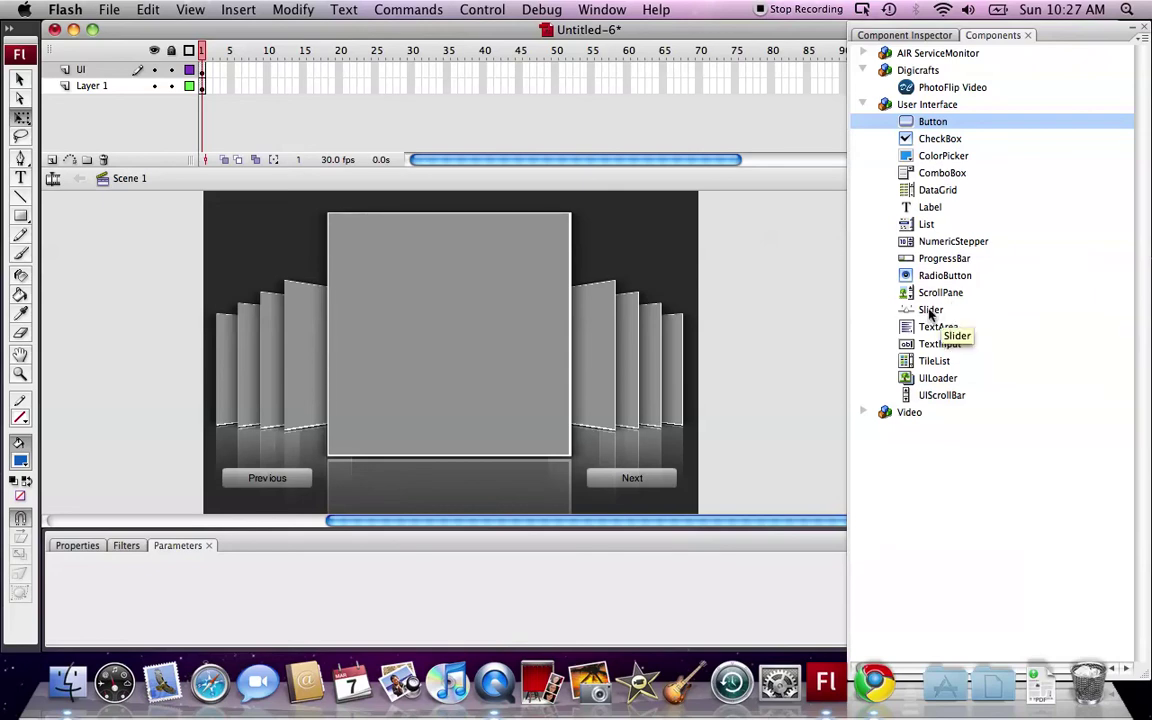
Place a Slider between the buttons at X 152.9, Y 330.5, widen it to 248, name it scrollSlider
{"action": "left_click_drag", "start_coordinate": [930, 312], "coordinate": [495, 444]}
{"action": "left_click_drag", "start_coordinate": [455, 487], "coordinate": [561, 477]}
{"action": "left_click", "coordinate": [447, 479]}
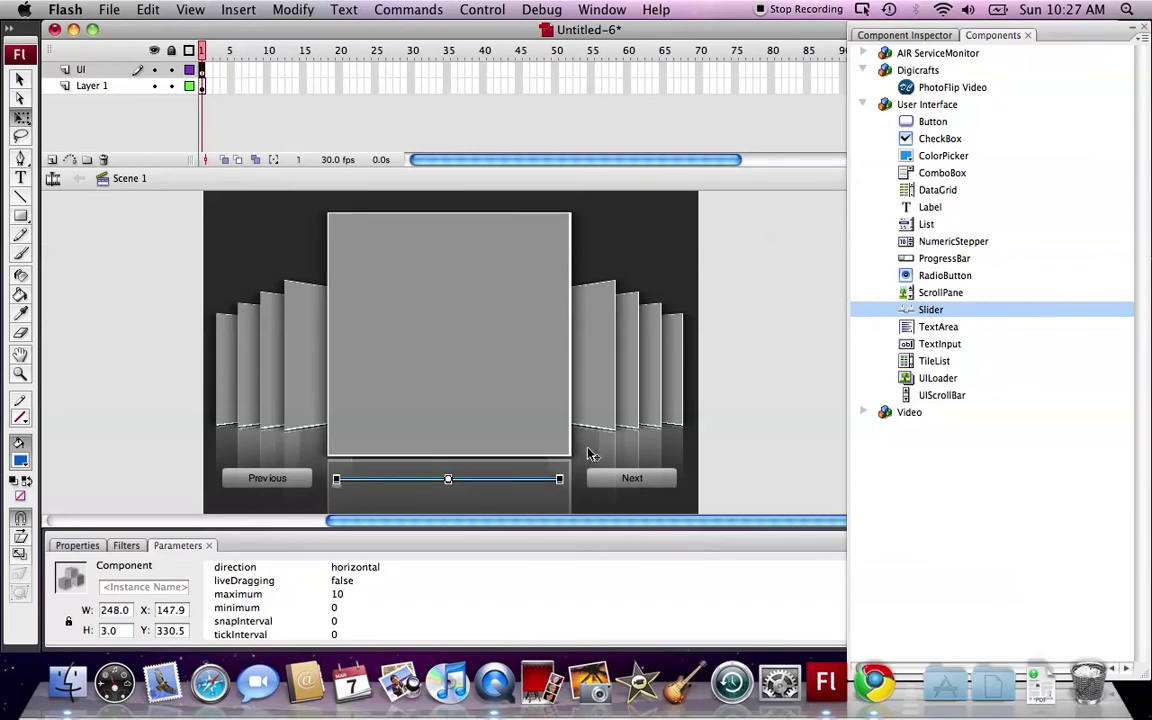
{"action": "left_click", "coordinate": [166, 589]}
{"action": "type", "text": "scl"}
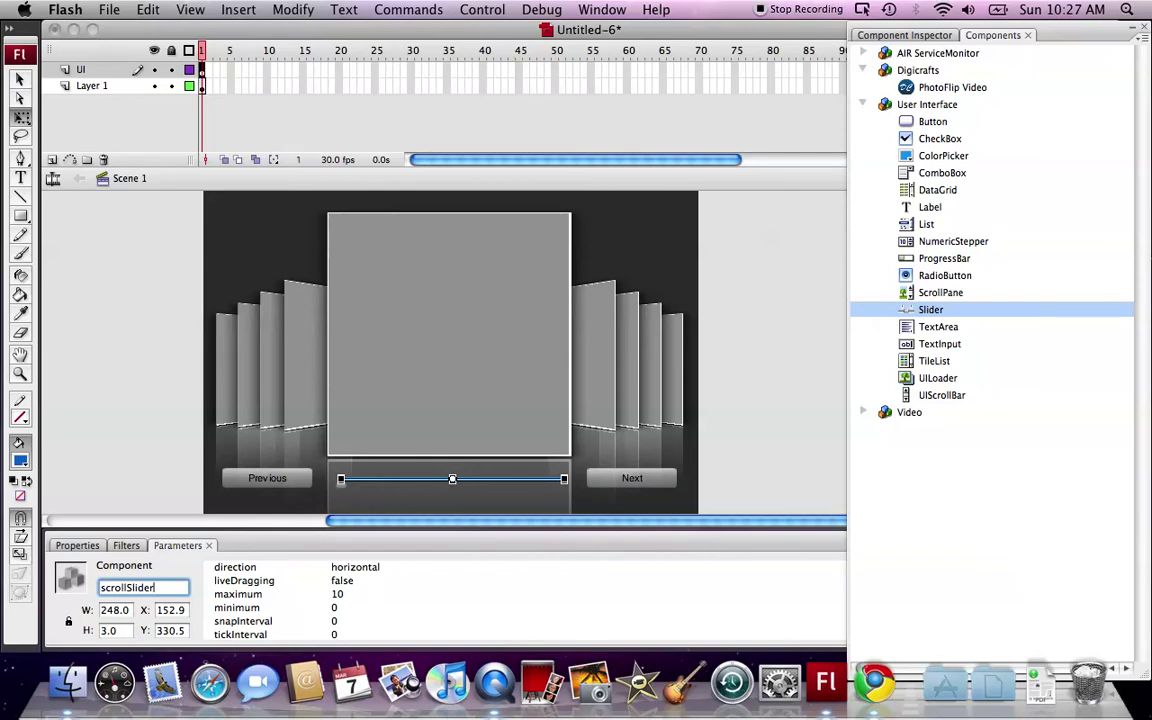
{"action": "key", "text": "Return"}
{"action": "left_click", "coordinate": [733, 365]}
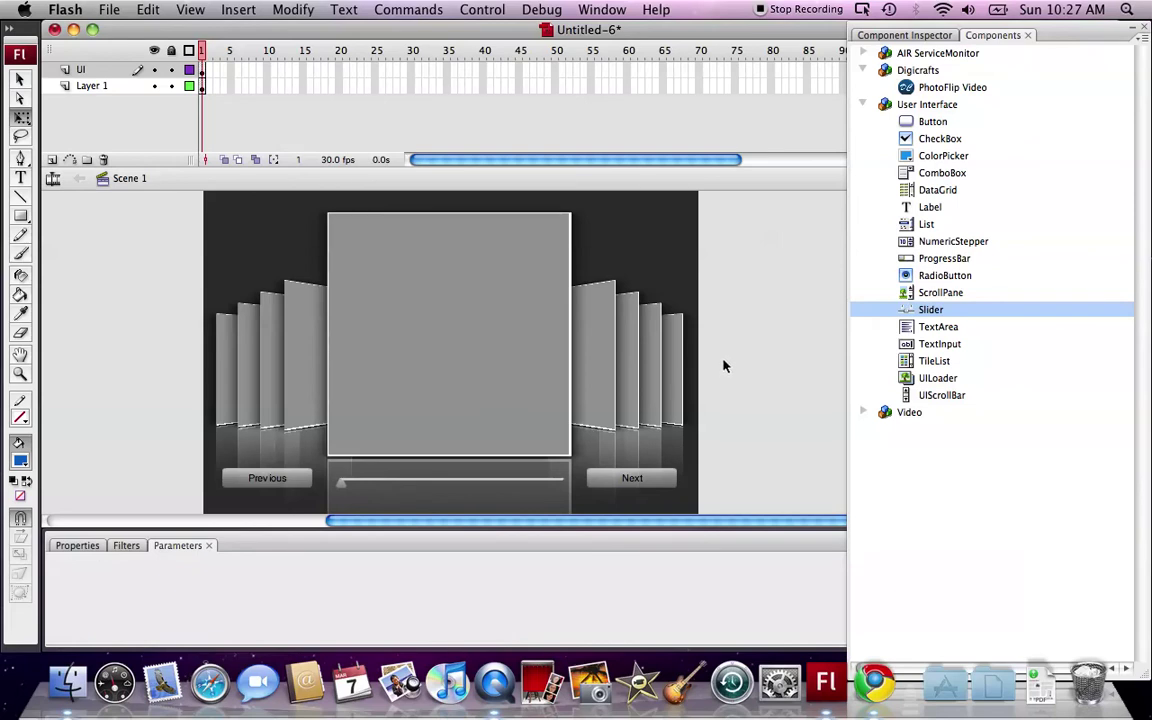
Open photoflip_mc in the Component Inspector and expand Interactive down to the External Interaction fields
{"action": "left_click", "coordinate": [497, 366]}
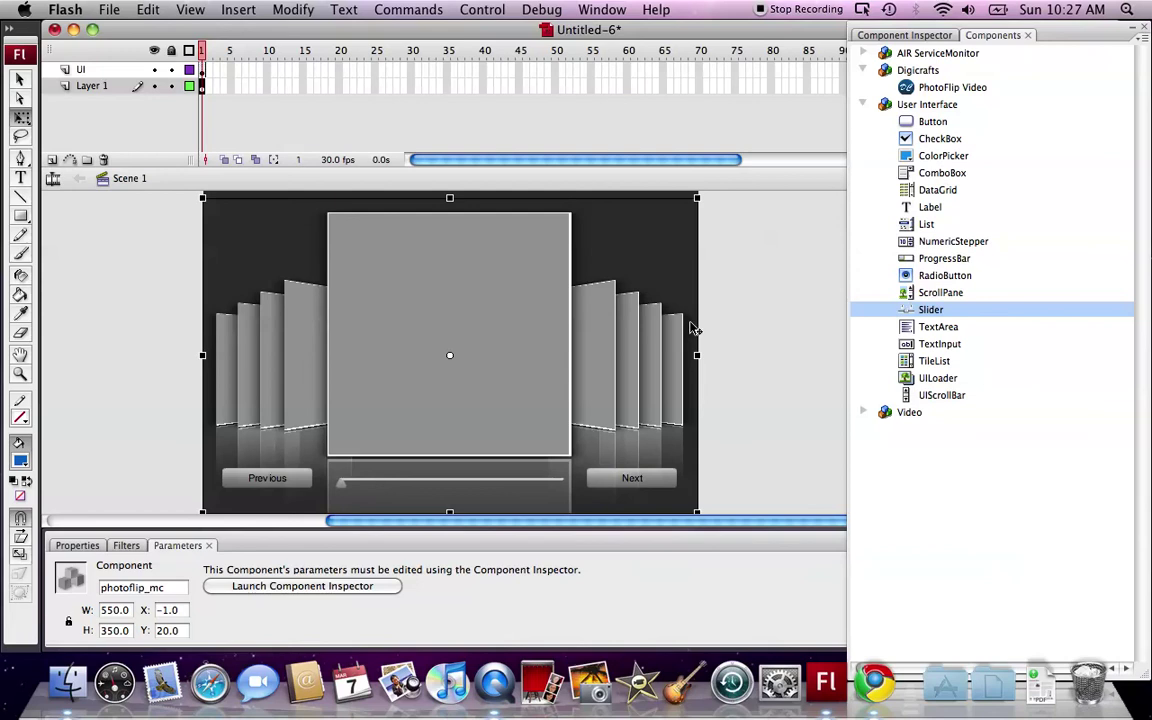
{"action": "left_click", "coordinate": [902, 35]}
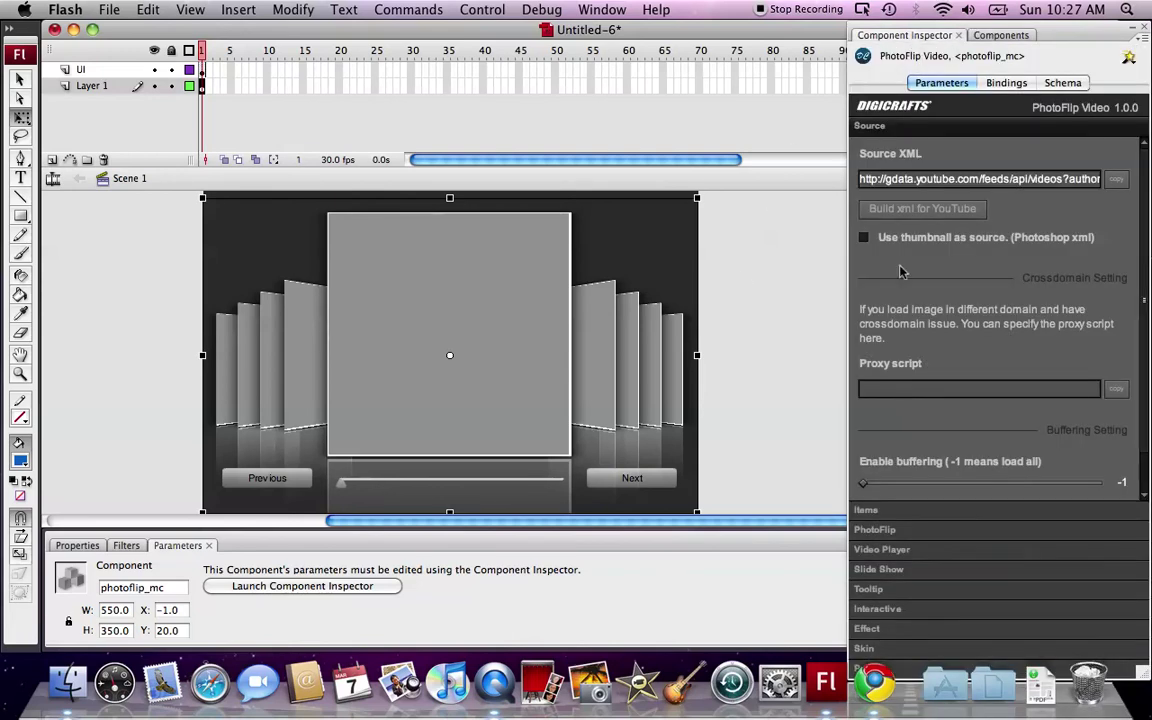
{"action": "left_click", "coordinate": [886, 614]}
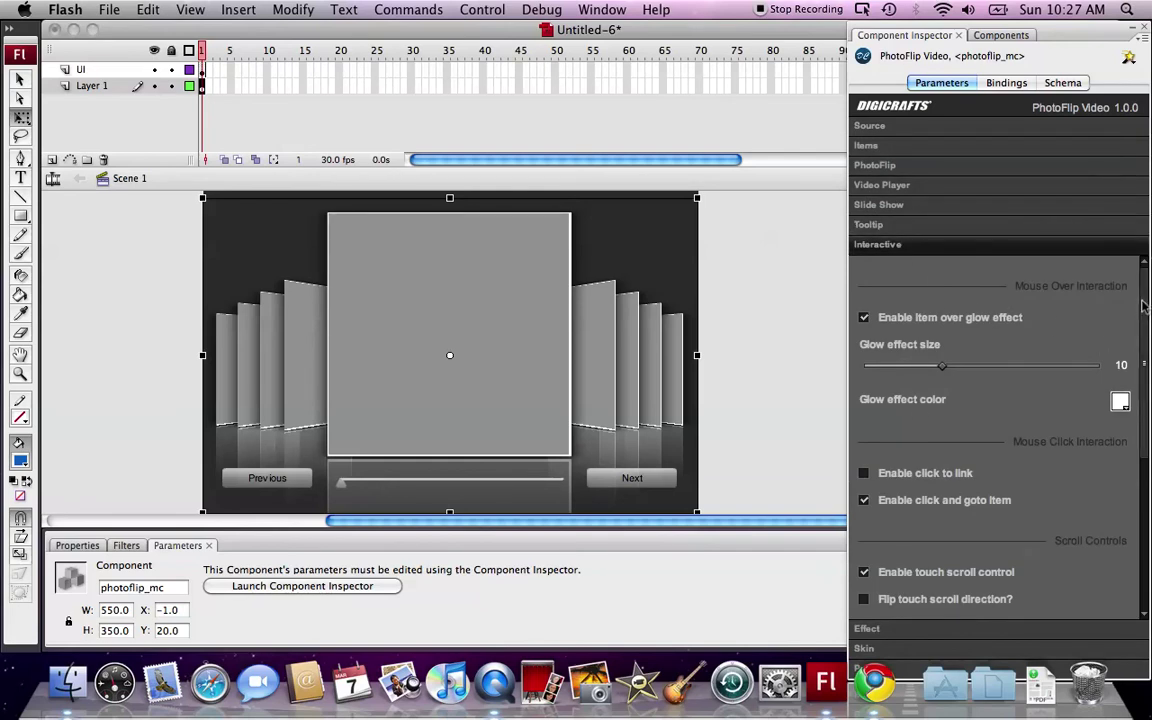
{"action": "scroll", "coordinate": [1145, 308], "scroll_direction": "down", "scroll_amount": 1}
{"action": "left_click_drag", "start_coordinate": [1145, 308], "coordinate": [1147, 472]}
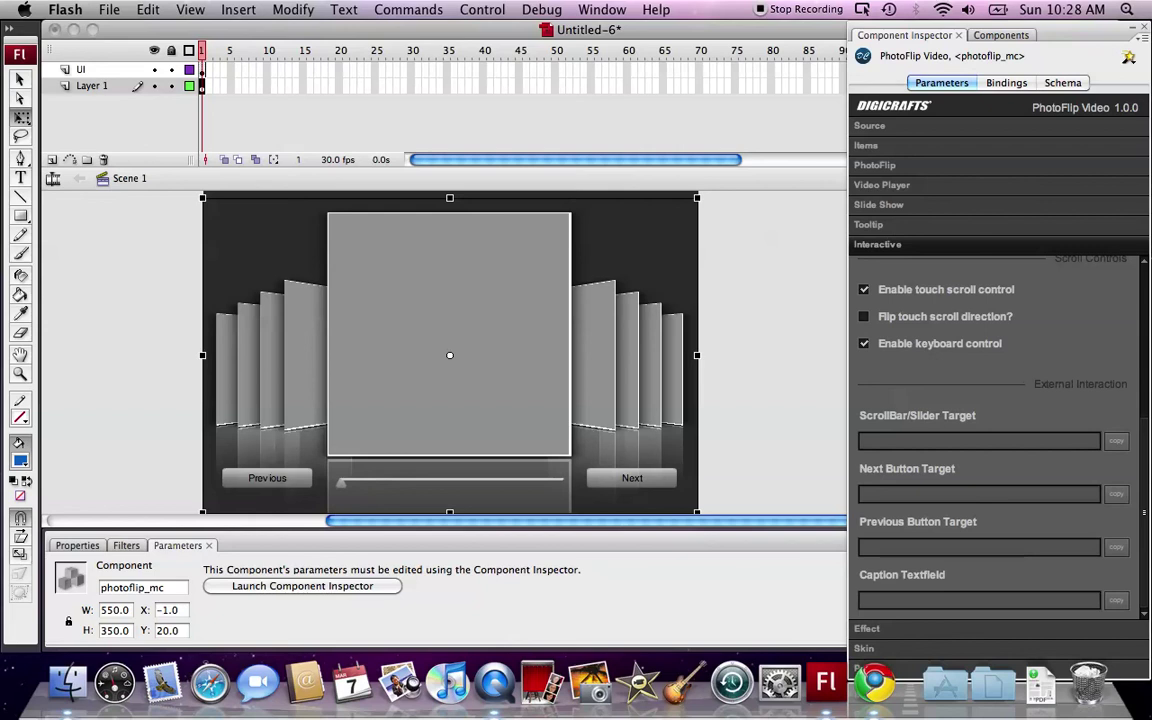
{"action": "left_click", "coordinate": [873, 445]}
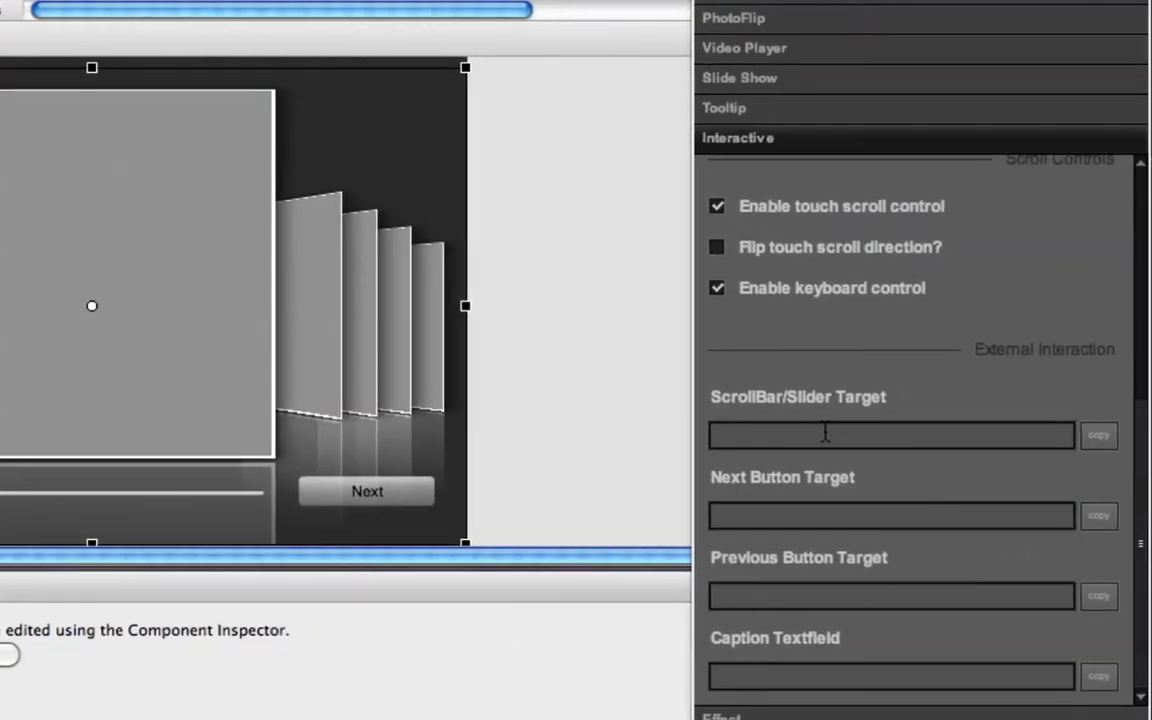
Enter scrollSlider, nextButton and prevButton as the gallery's Slider, Next and Previous Button targets
{"action": "type", "text": "scro"}
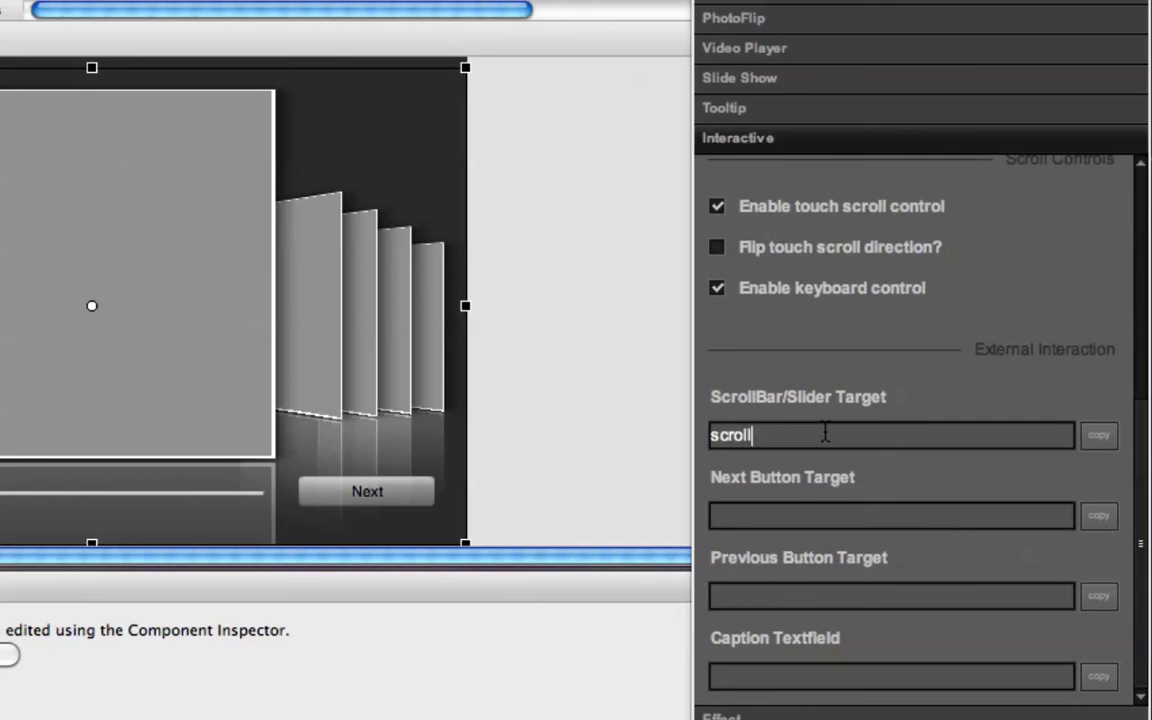
{"action": "type", "text": "llSlider"}
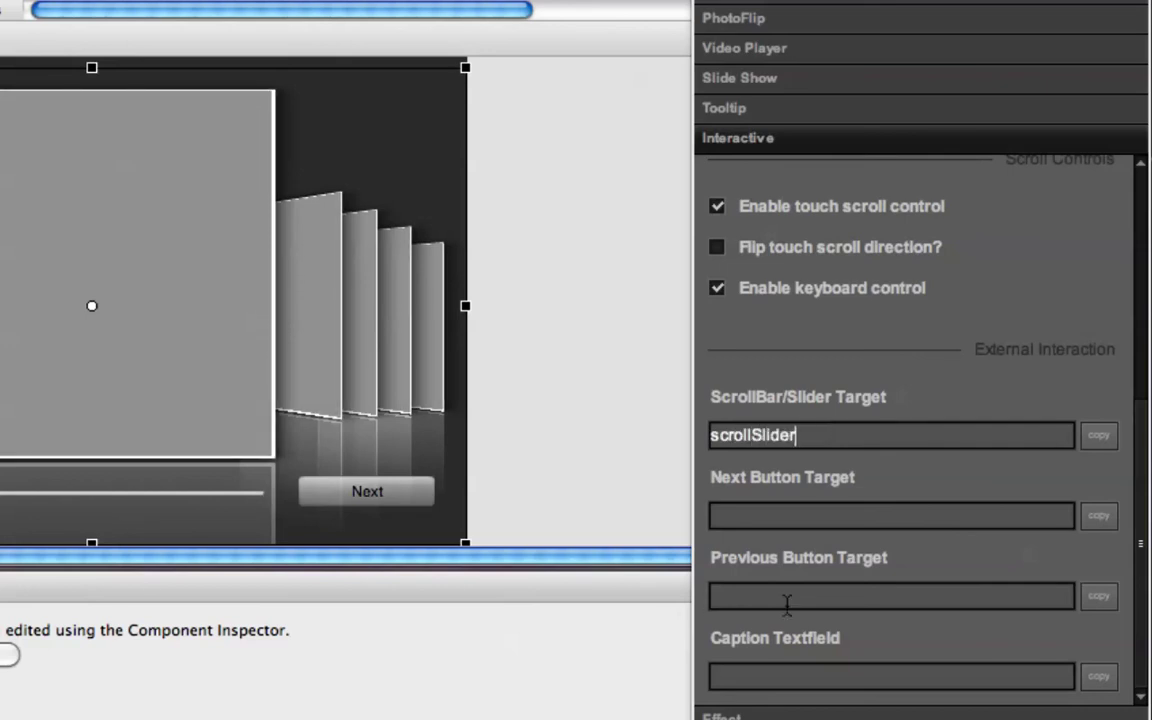
{"action": "left_click", "coordinate": [838, 507]}
{"action": "type", "text": "nextB"}
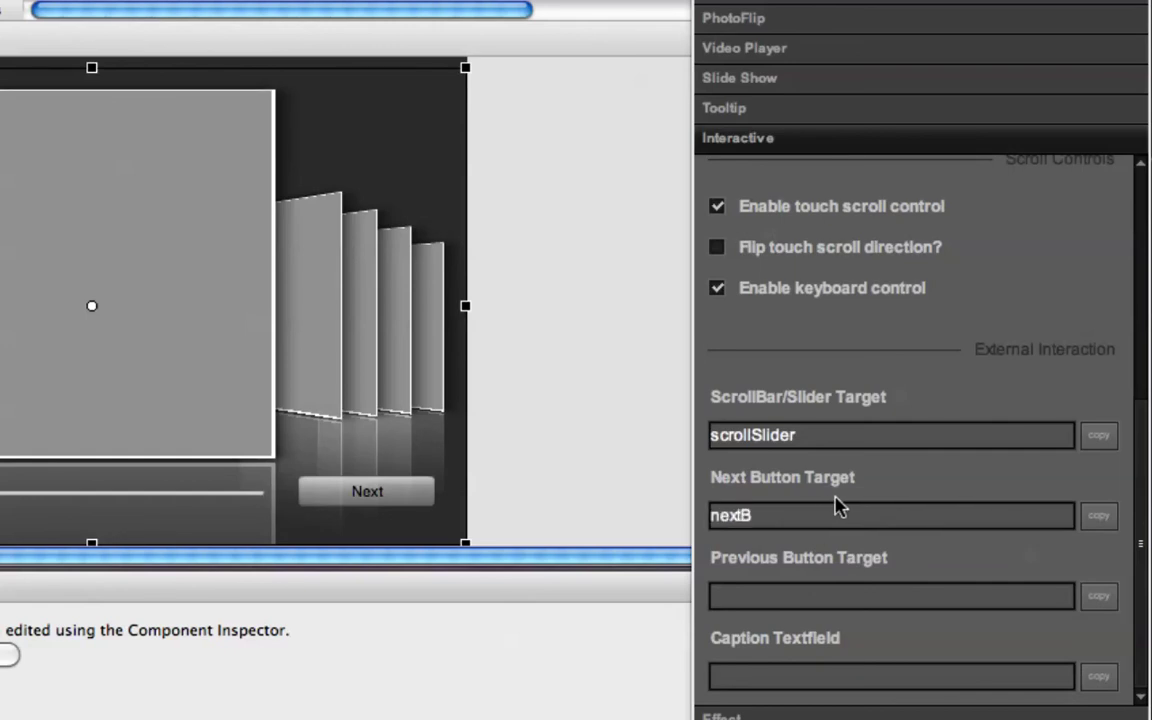
{"action": "type", "text": "utton"}
{"action": "left_click", "coordinate": [784, 594]}
{"action": "type", "text": "prev"}
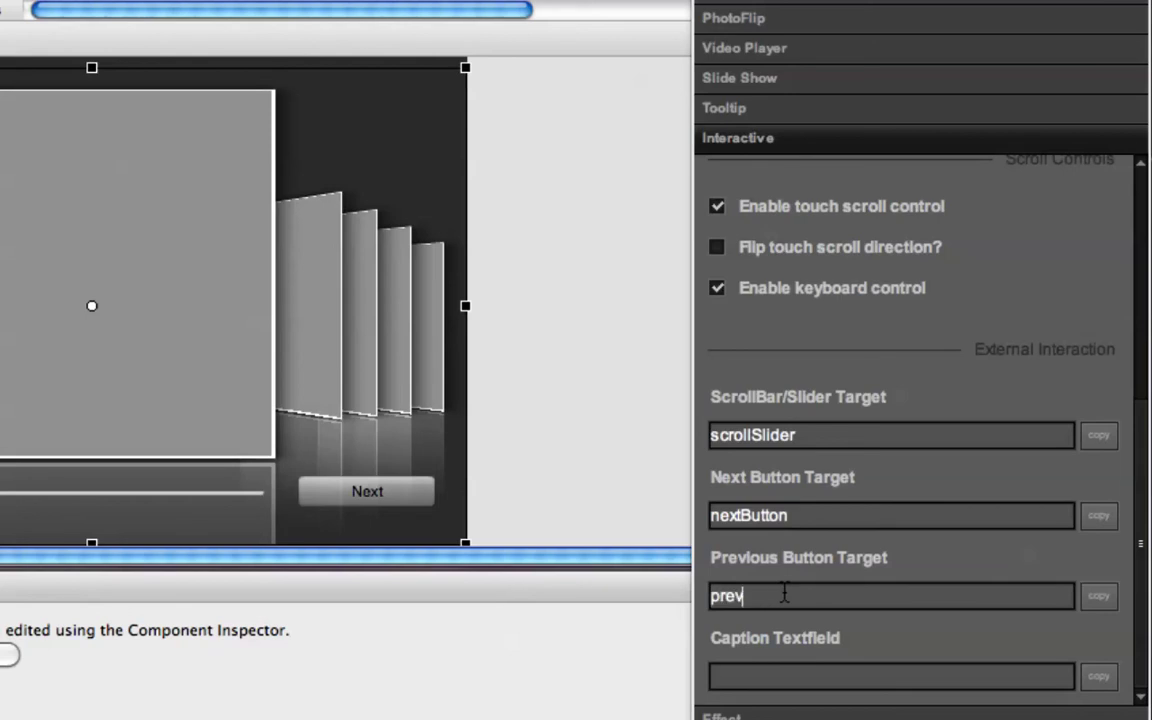
{"action": "type", "text": "Button"}
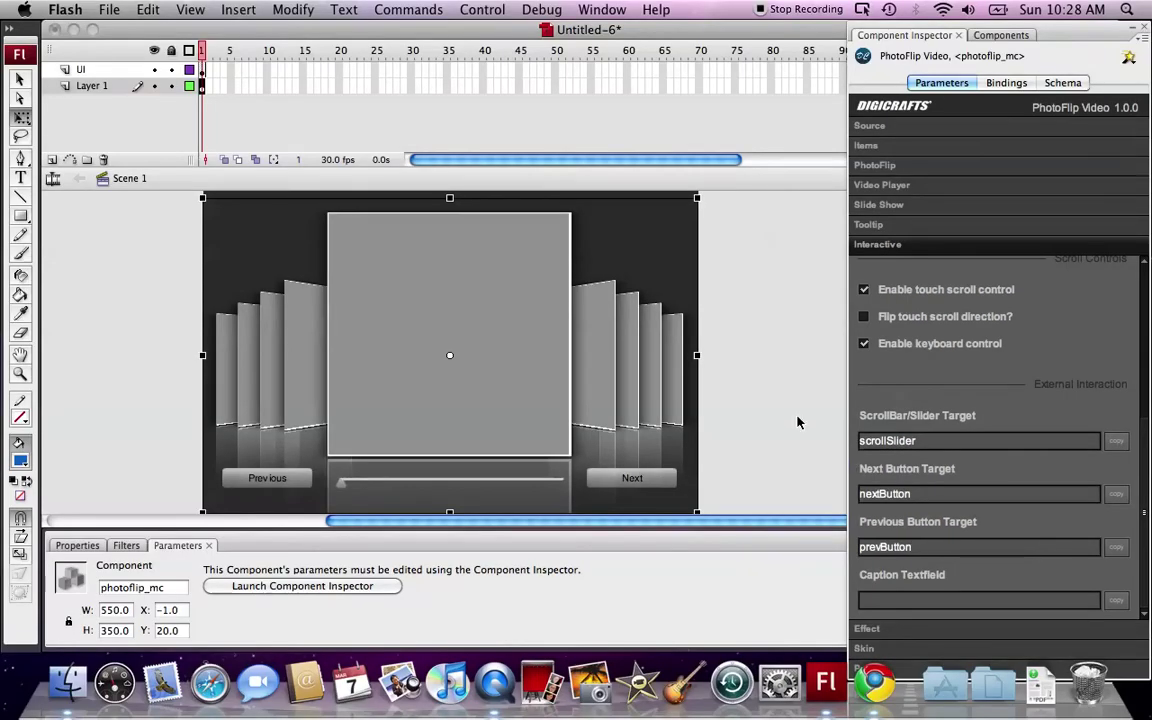
{"action": "left_click", "coordinate": [797, 422]}
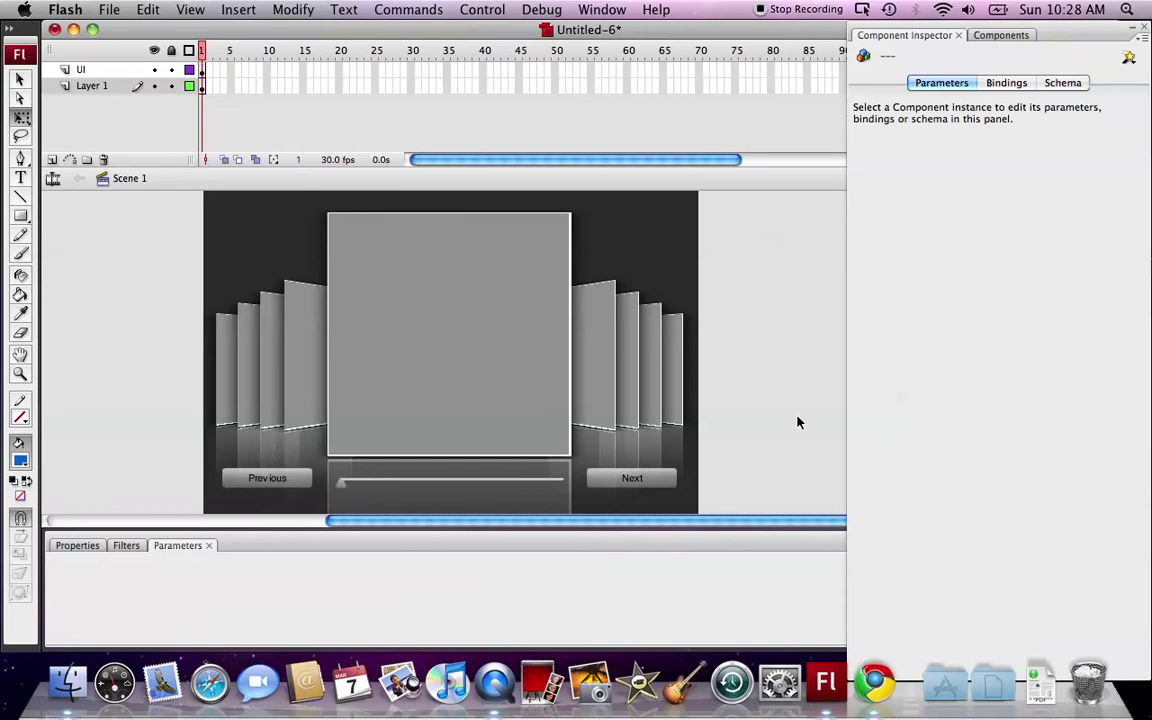
{"action": "left_click", "coordinate": [482, 9]}
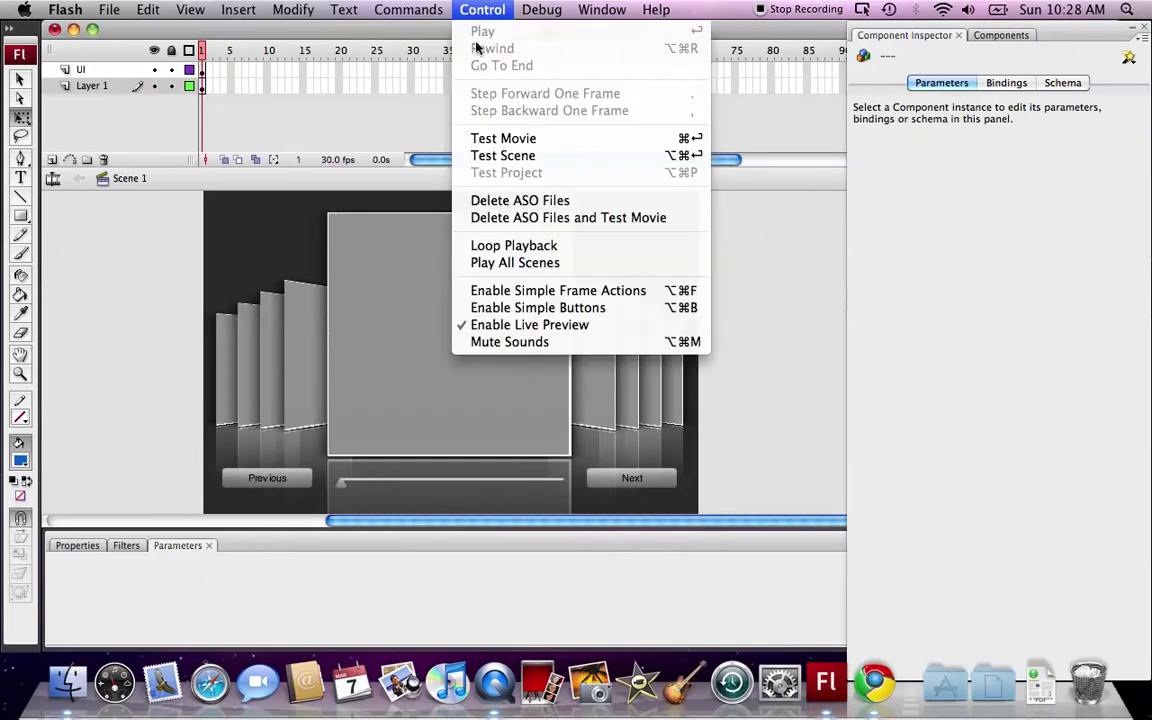
{"action": "left_click", "coordinate": [585, 138]}
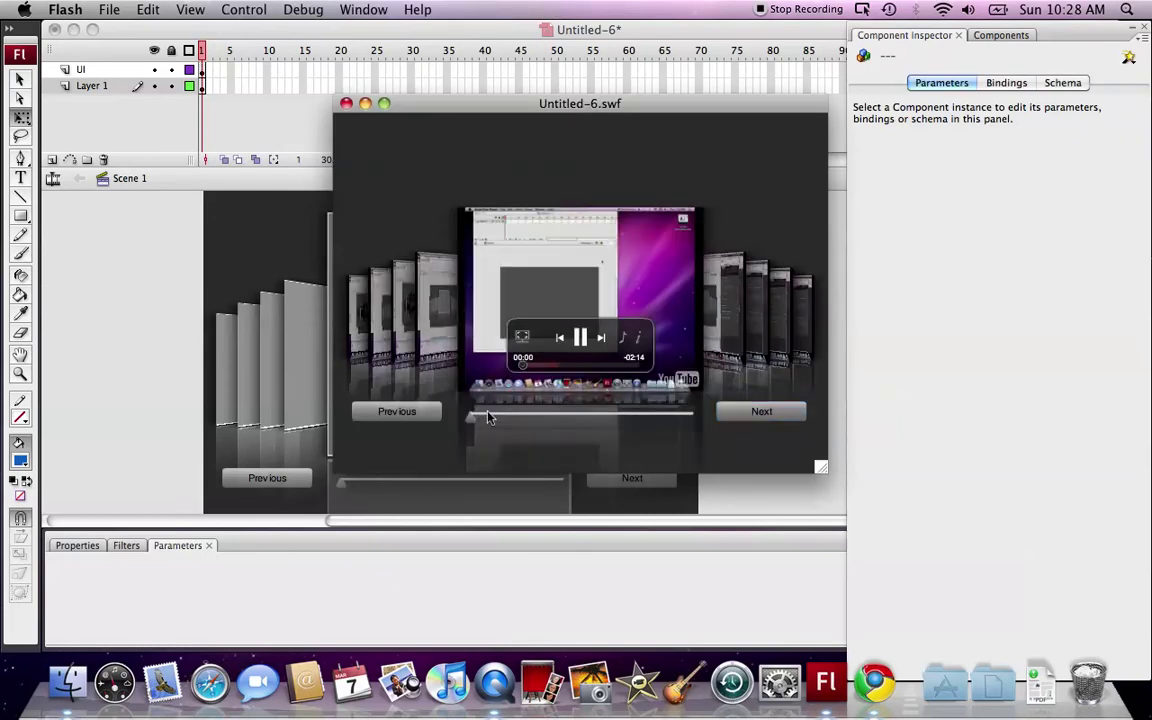
{"action": "left_click", "coordinate": [764, 411]}
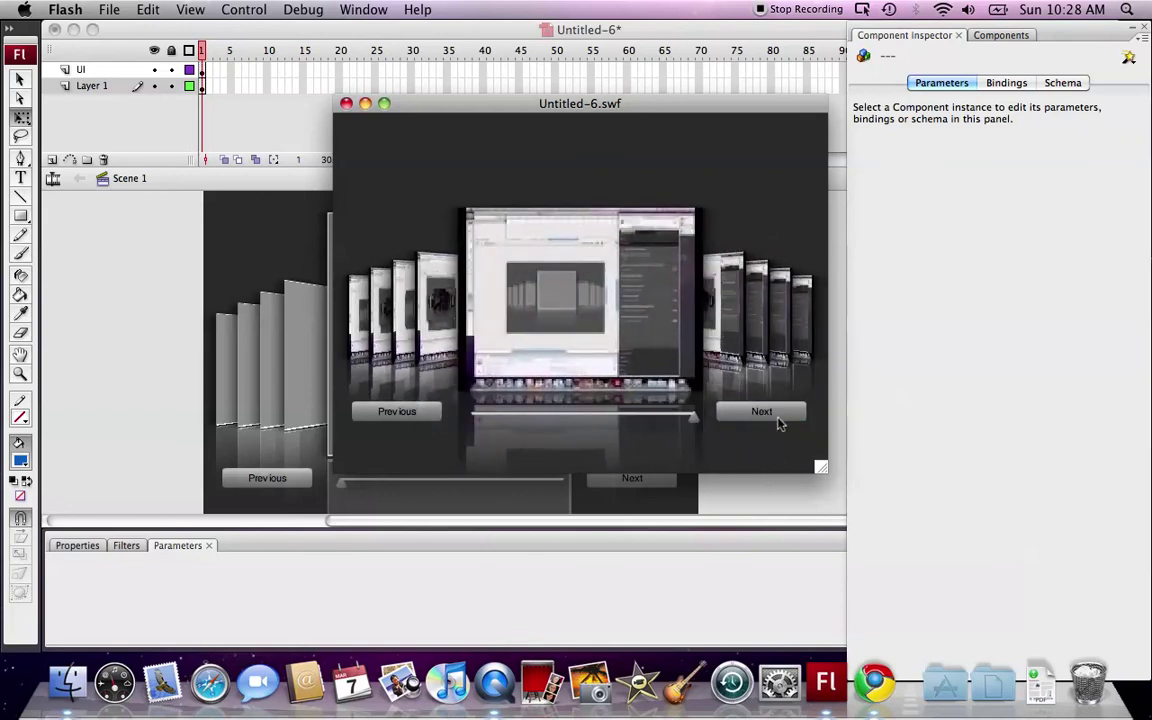
{"action": "left_click", "coordinate": [795, 418]}
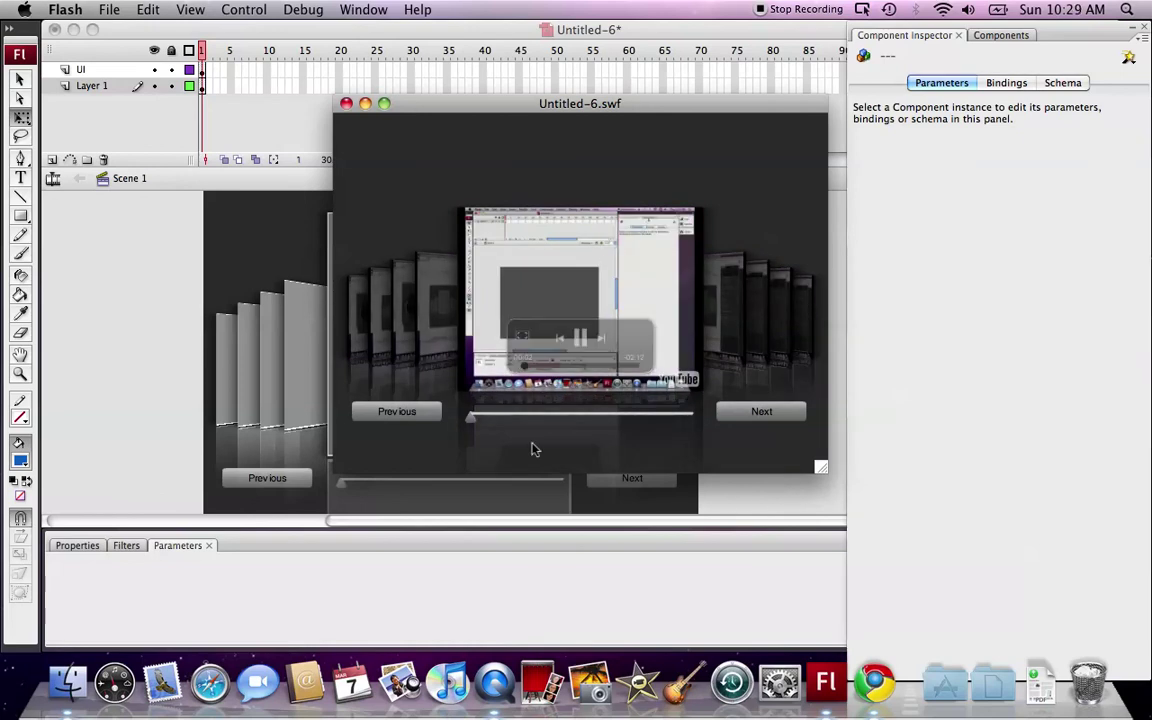
{"action": "left_click", "coordinate": [776, 415]}
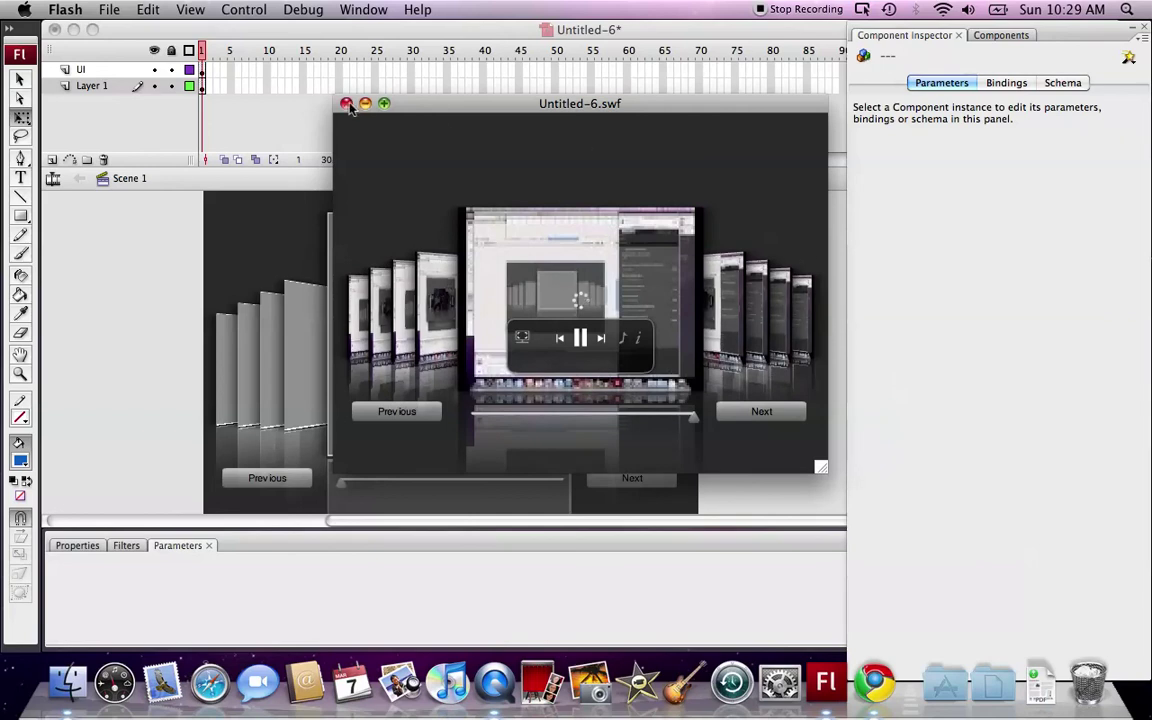
{"action": "key", "text": "super+w"}
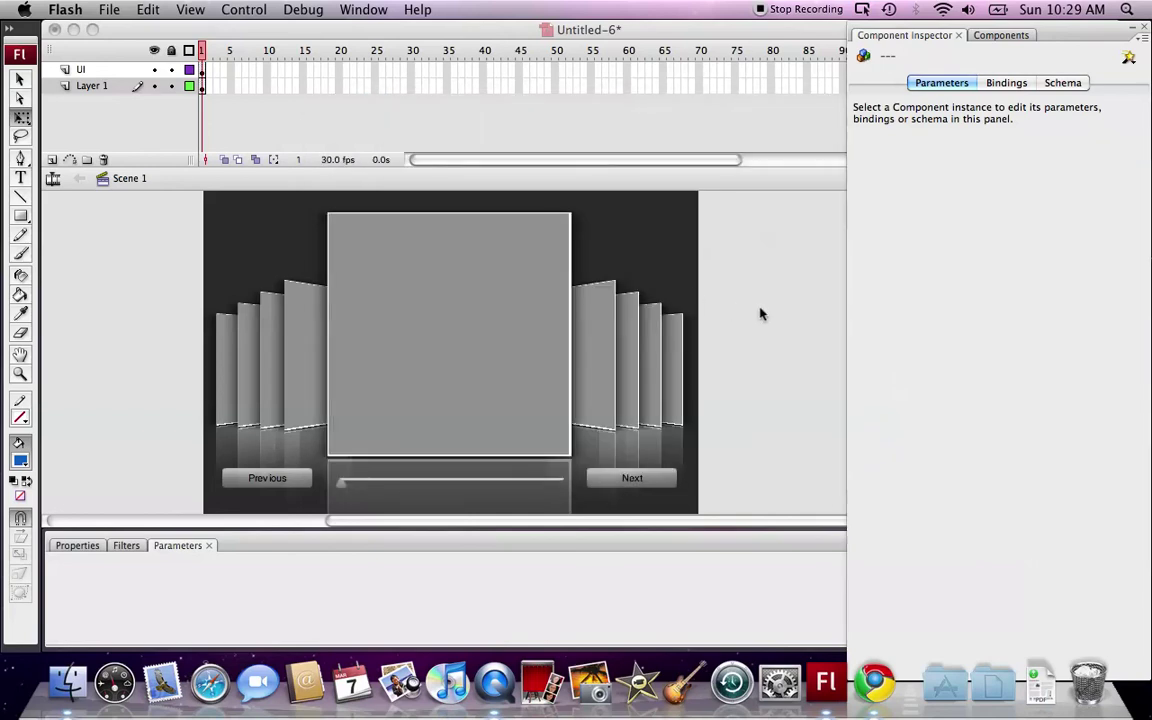
{"action": "key", "text": "super+Return"}
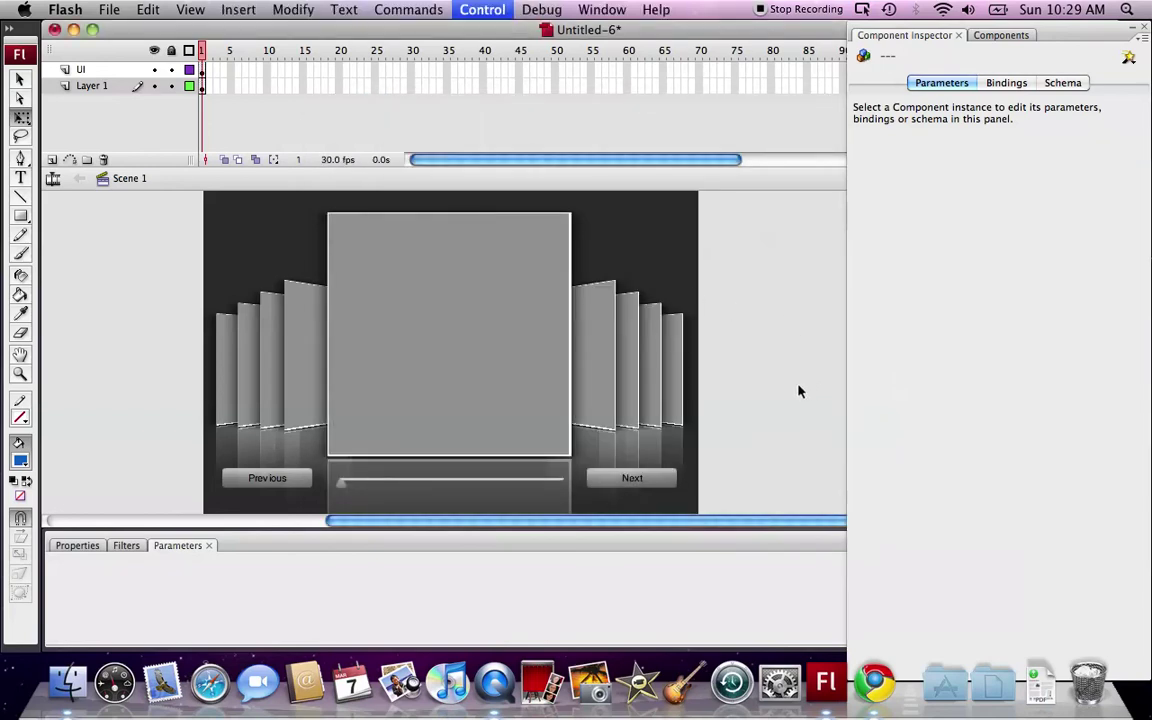